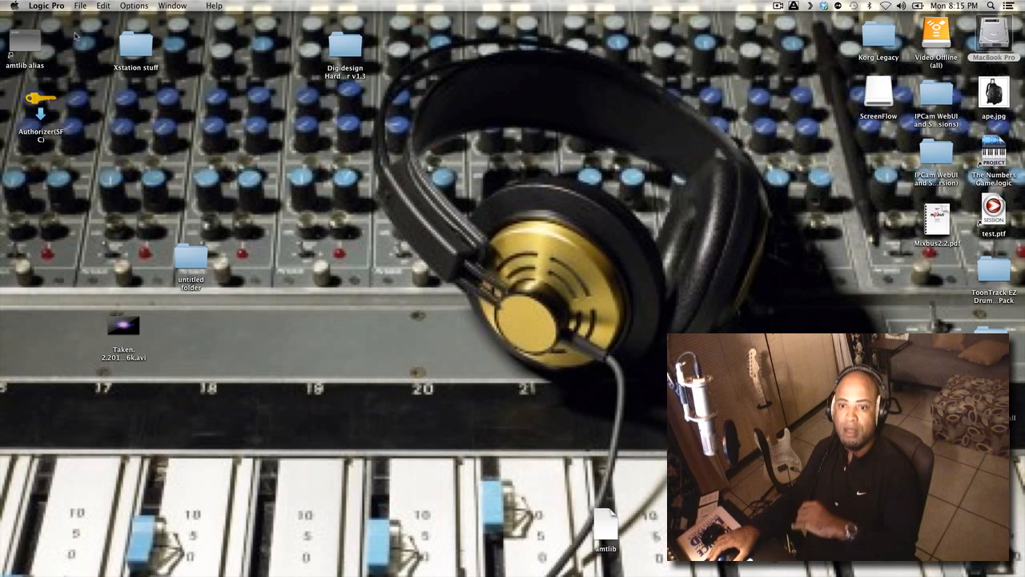
Create a new Logic project with one software instrument track
click(83, 7)
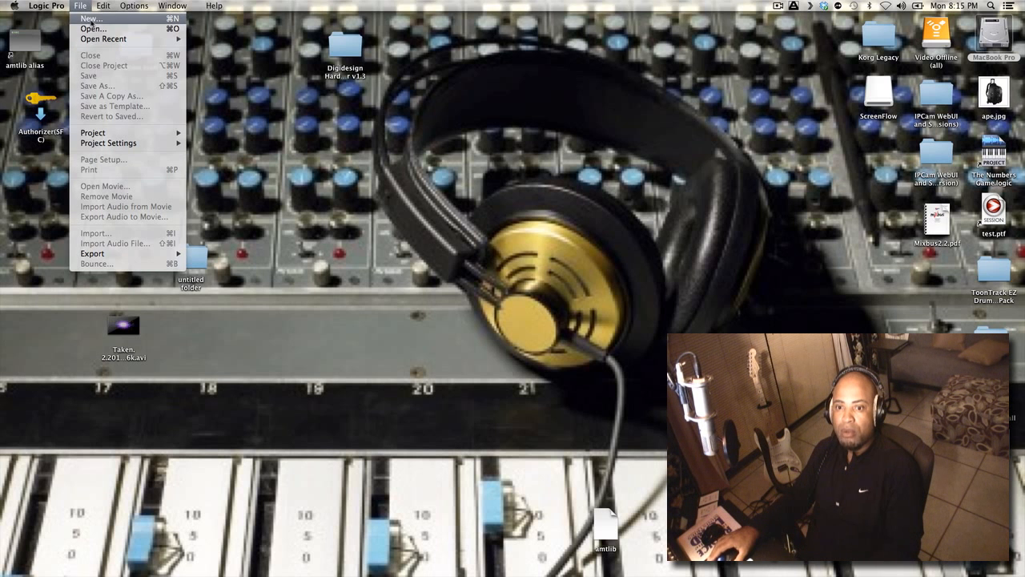
click(91, 24)
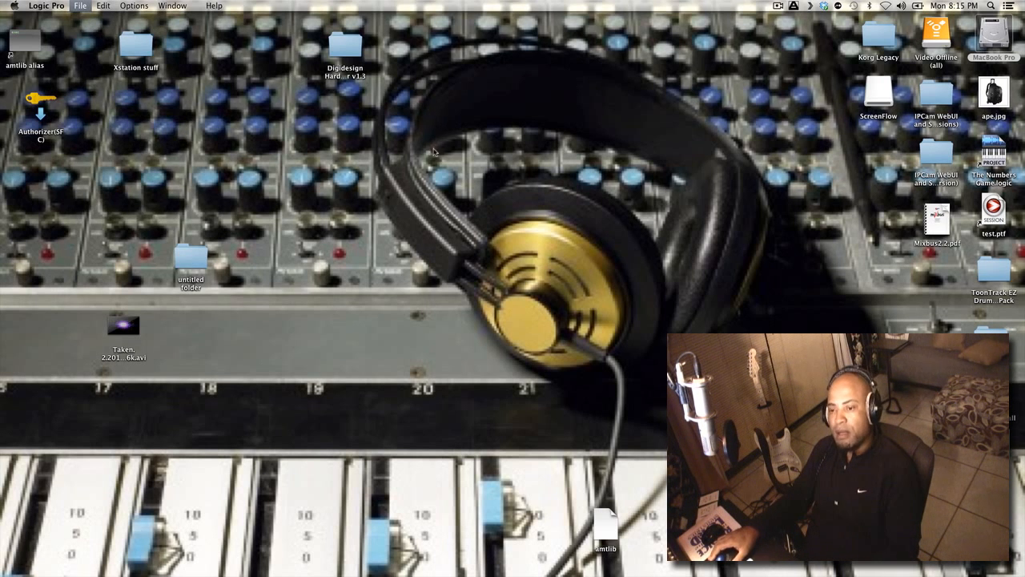
double_click(483, 129)
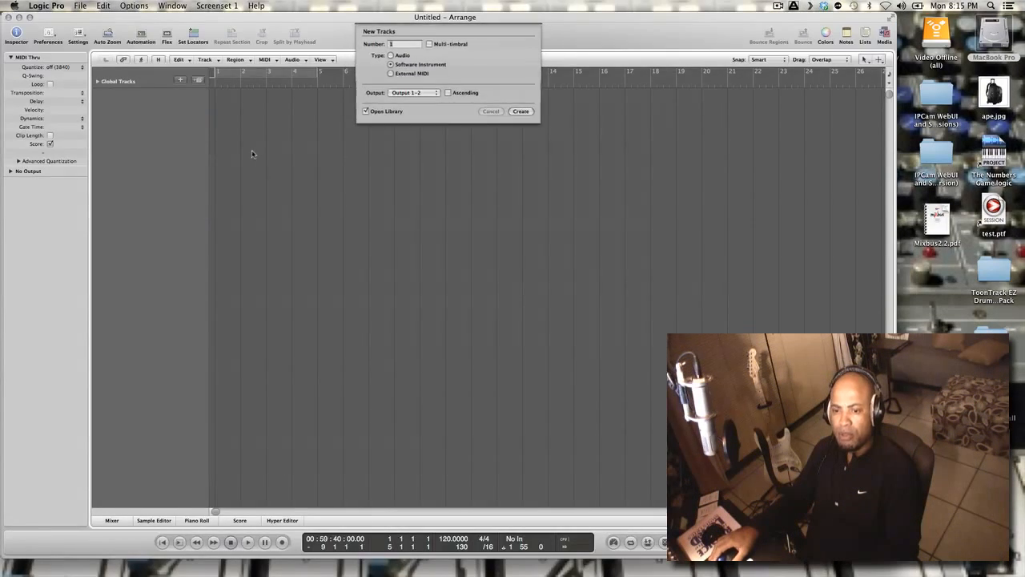
click(528, 114)
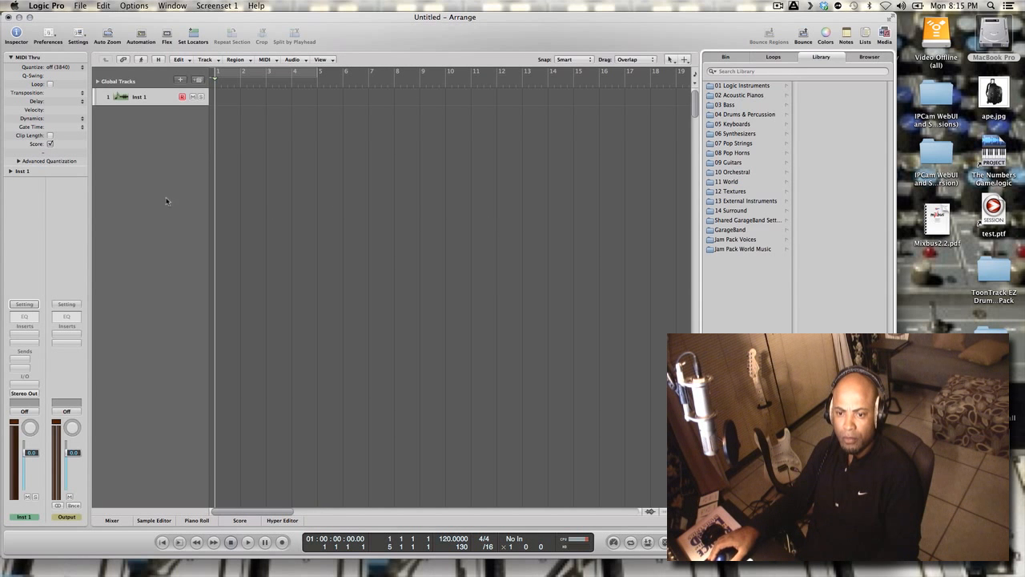
Insert the BFD2 Multi Output (8xStereo, 8xMono) instrument on the Inst 1 track and move its window clear of the channel strip
click(25, 388)
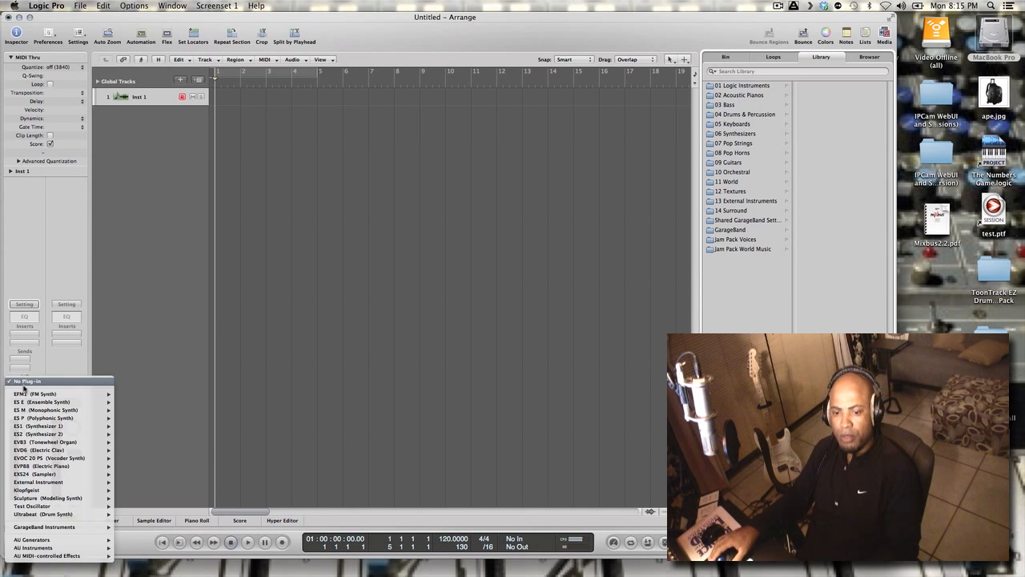
mouse_move(64, 548)
mouse_move(172, 524)
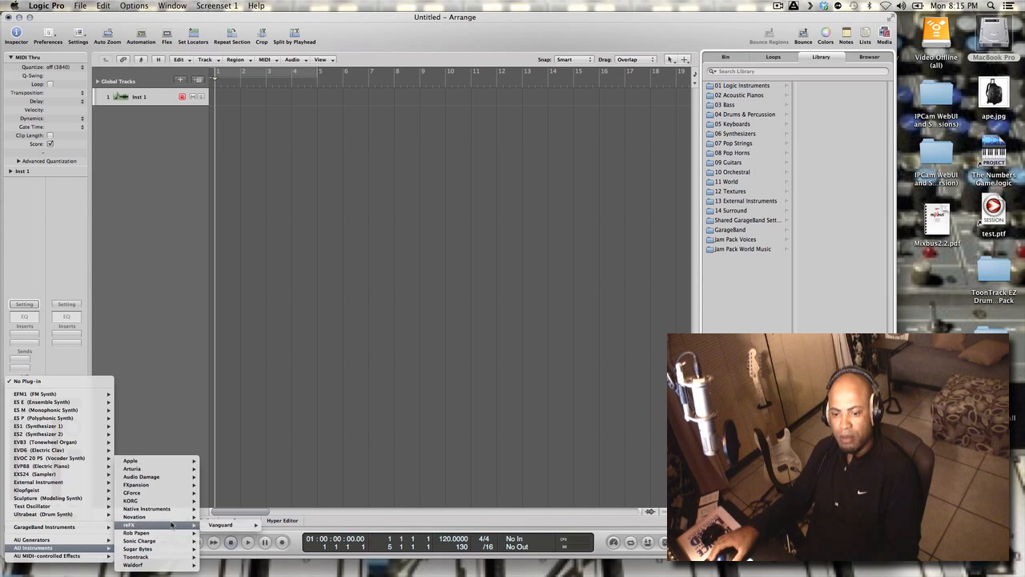
mouse_move(172, 486)
mouse_move(229, 485)
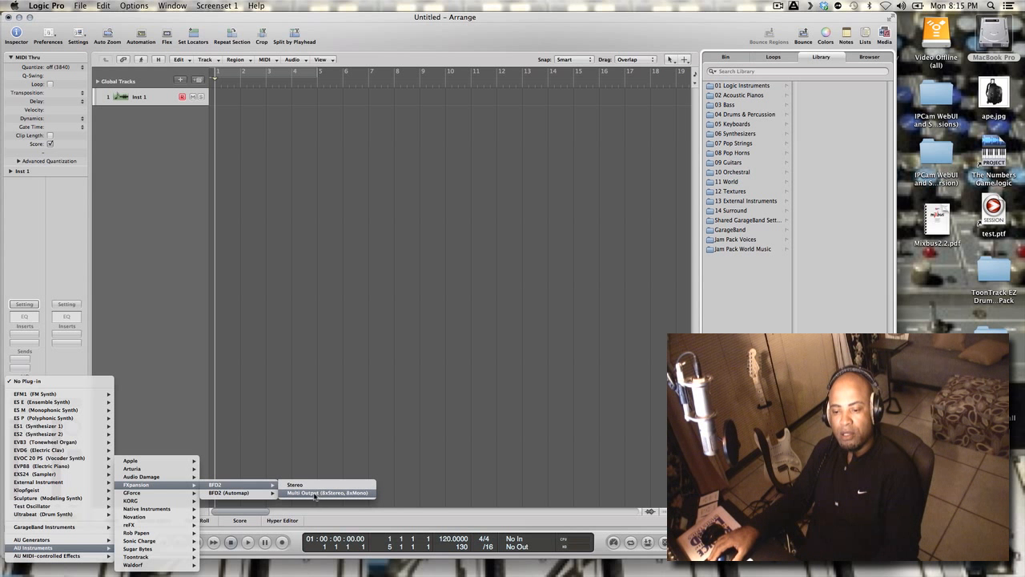
click(311, 493)
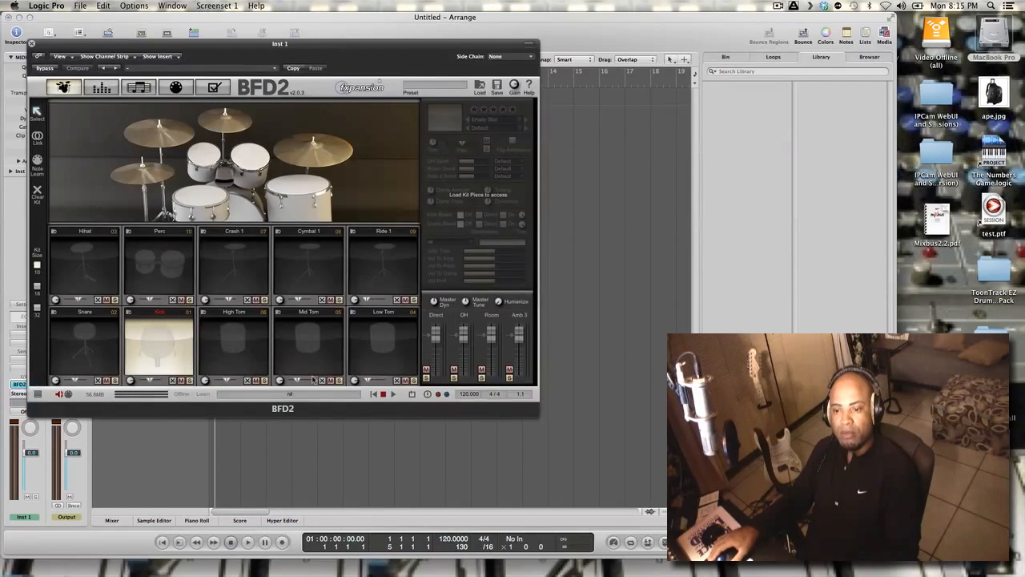
drag(345, 46, 709, 48)
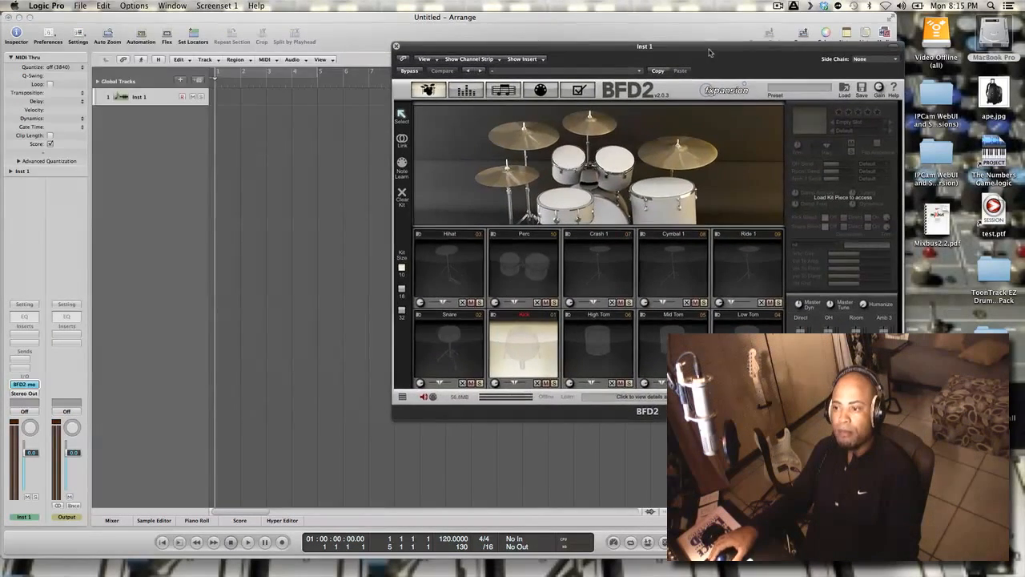
Load the Fibes drum kit into BFD2
click(845, 90)
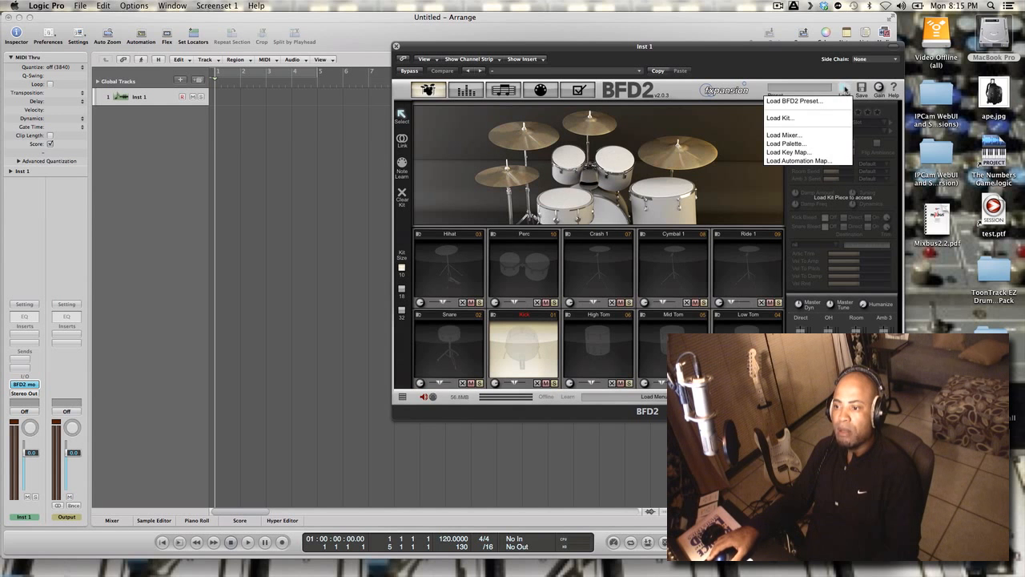
click(780, 117)
click(626, 156)
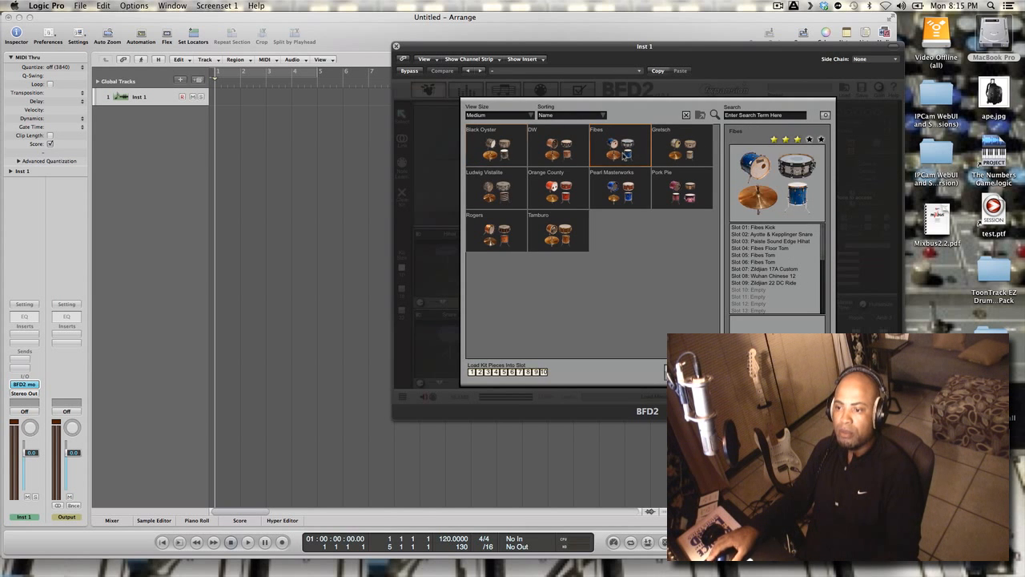
click(802, 372)
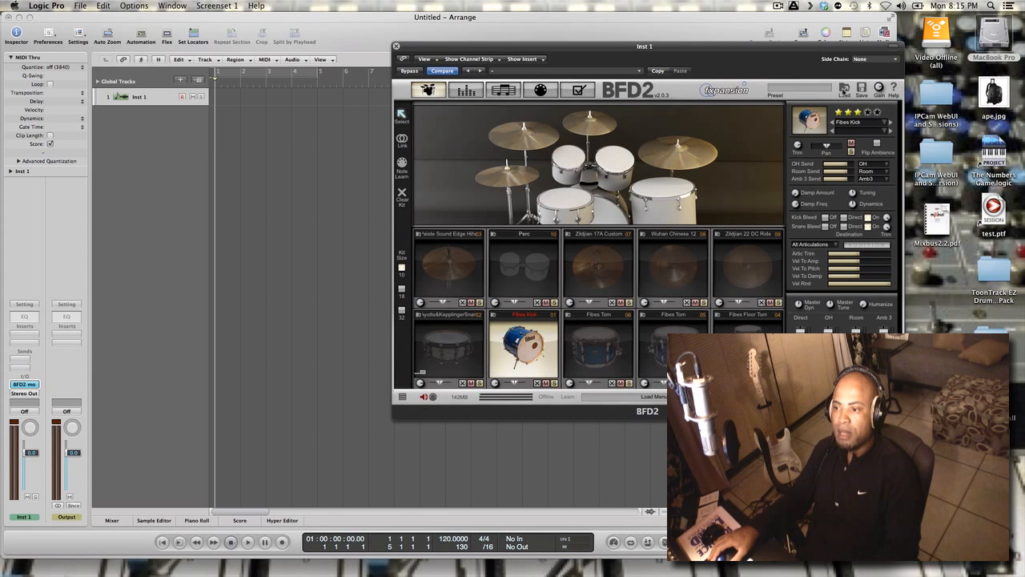
Load the 10 funkypop groove palette from the BFD1 library into BFD2
click(845, 89)
click(806, 145)
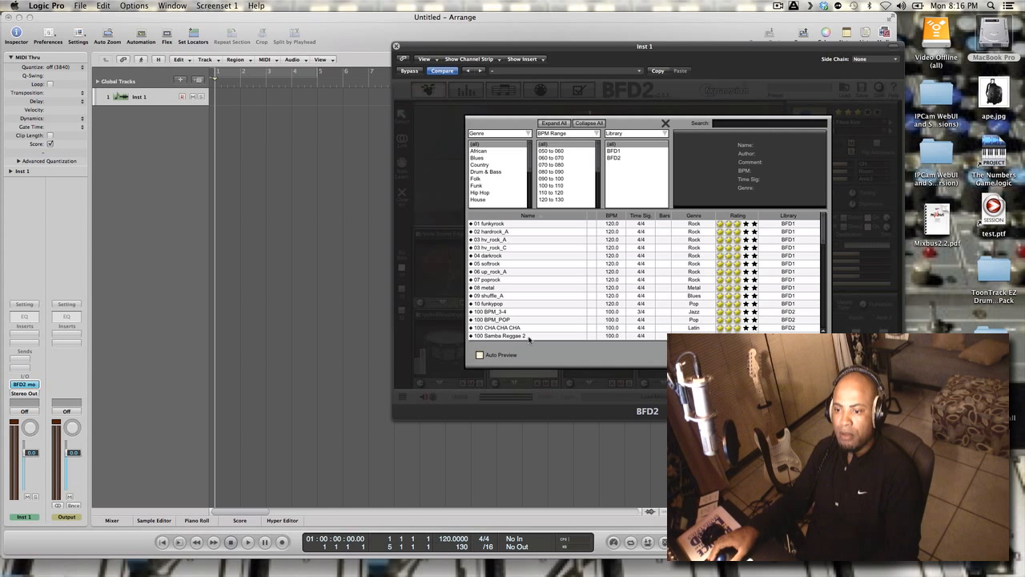
click(513, 304)
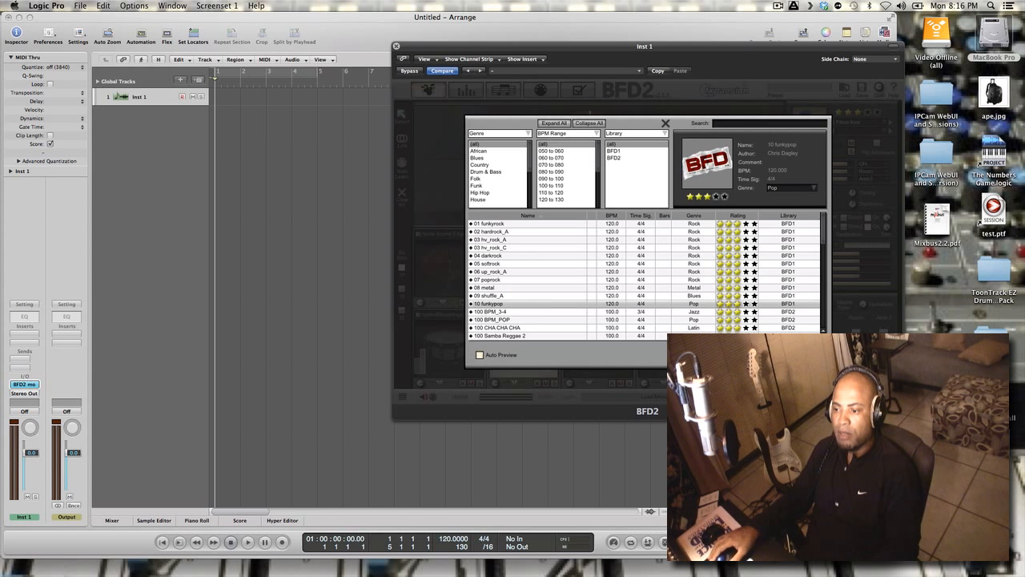
click(798, 355)
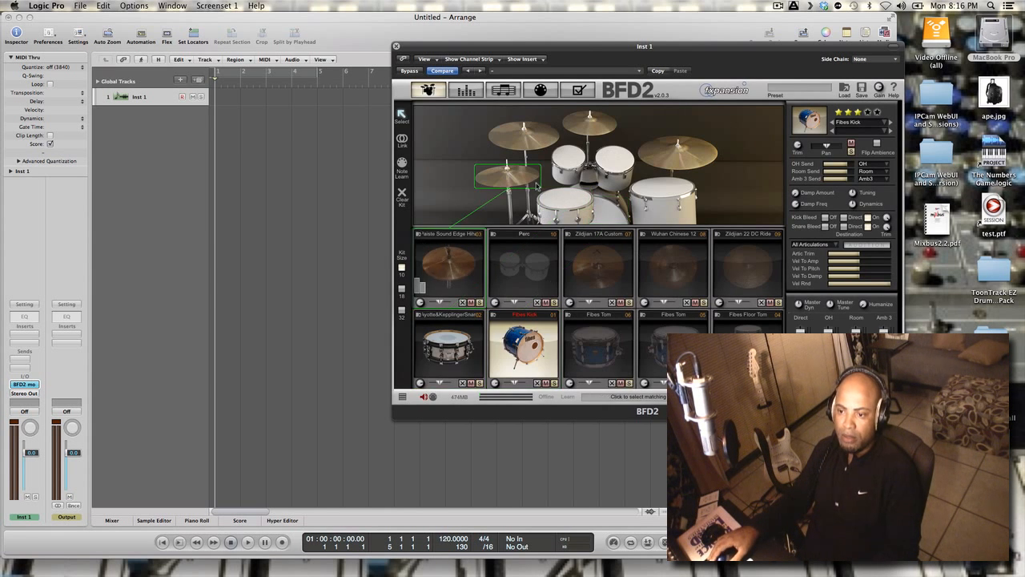
Audition the hi-hat, cymbals, snare, toms and kick in the BFD2 kit picture
click(533, 184)
click(538, 141)
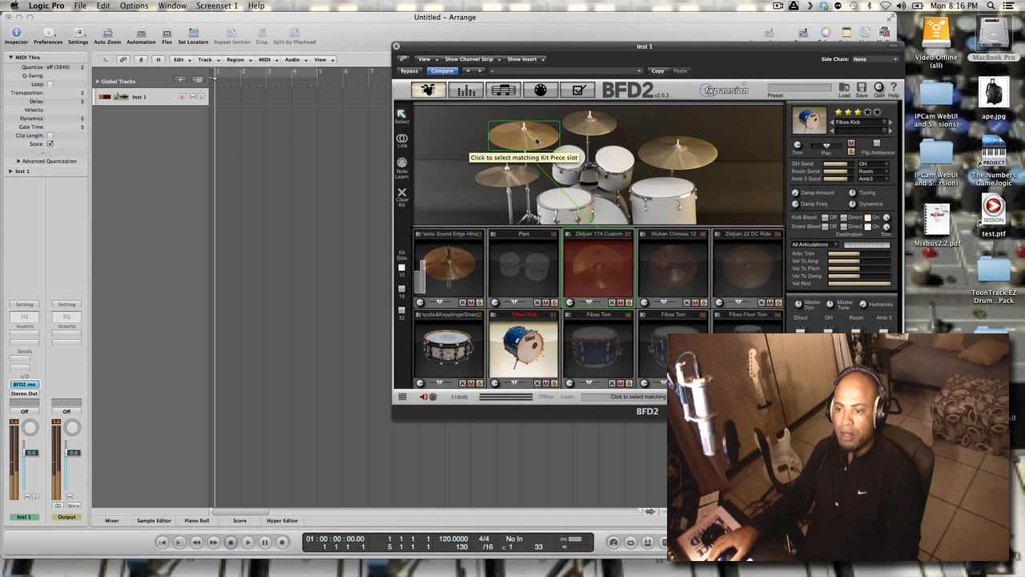
click(565, 188)
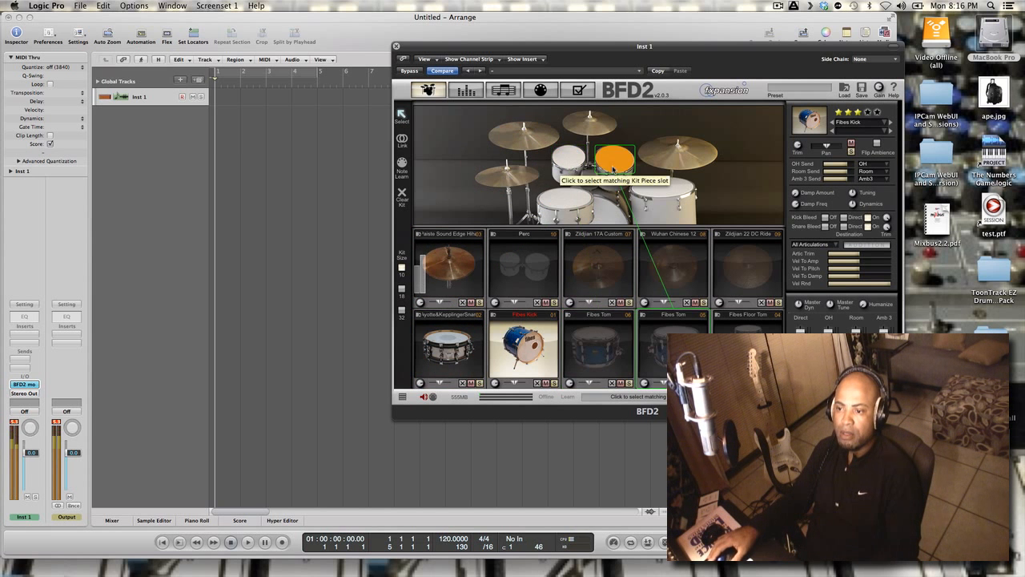
click(590, 129)
click(676, 164)
click(662, 191)
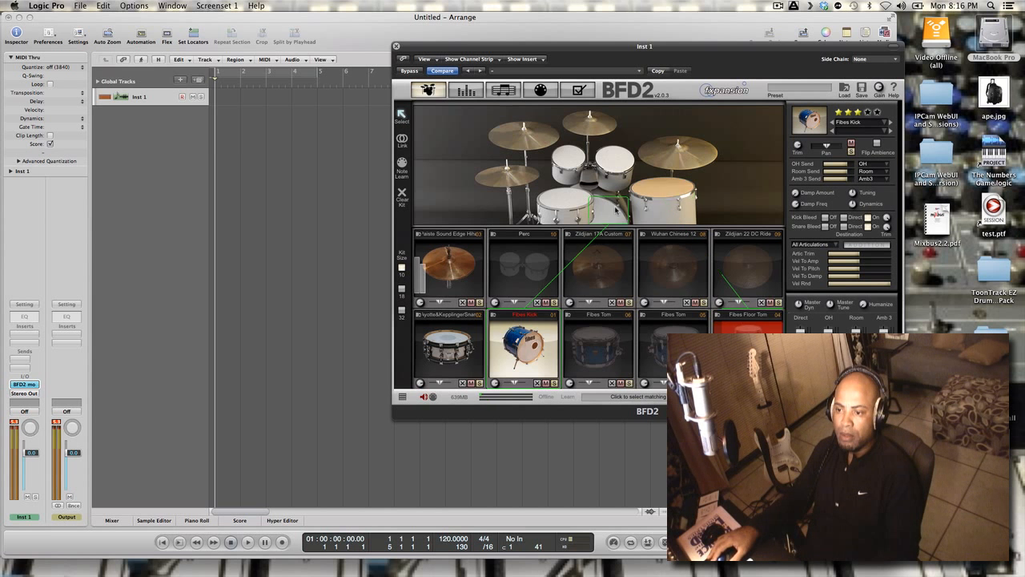
click(616, 210)
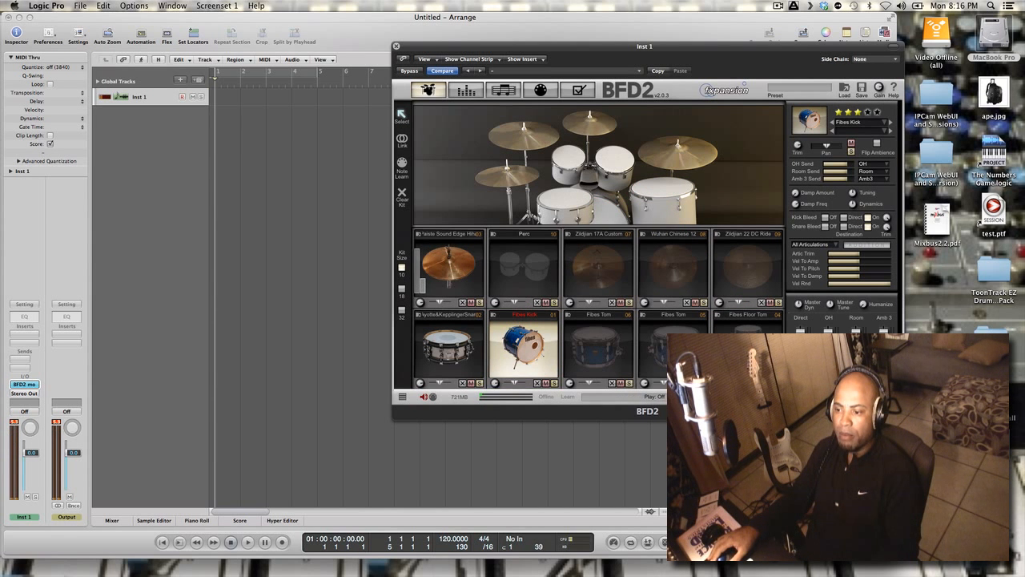
click(758, 396)
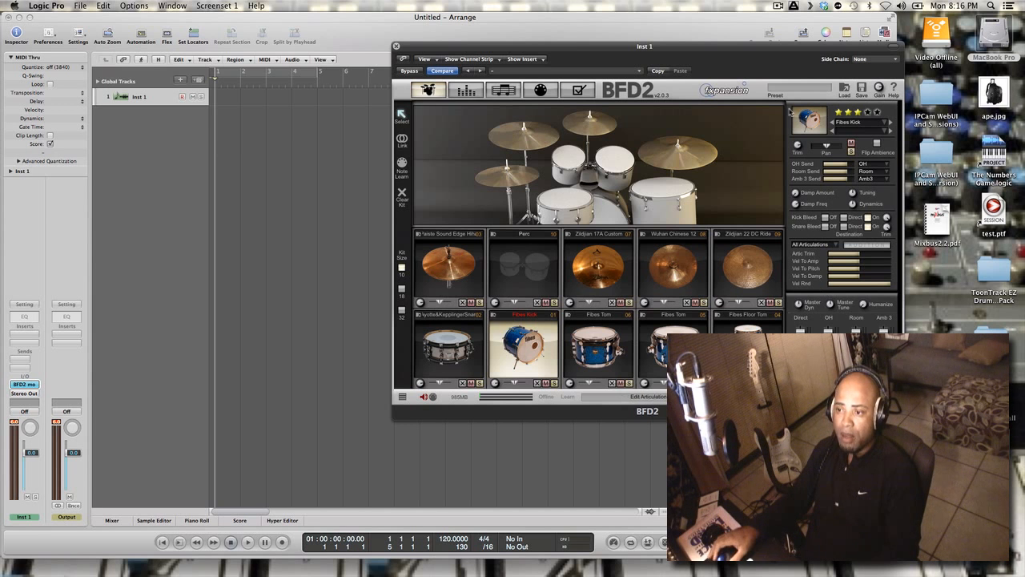
Show the Logic mixer and add 15 aux channels for the additional BFD2 outputs to the Inst 1 channel strip
drag(780, 48, 897, 24)
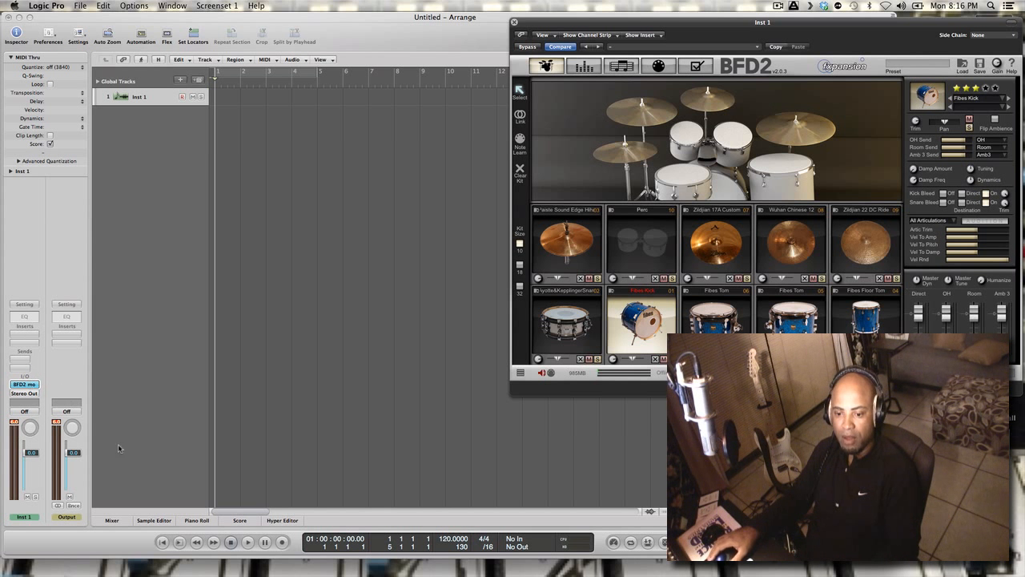
click(114, 520)
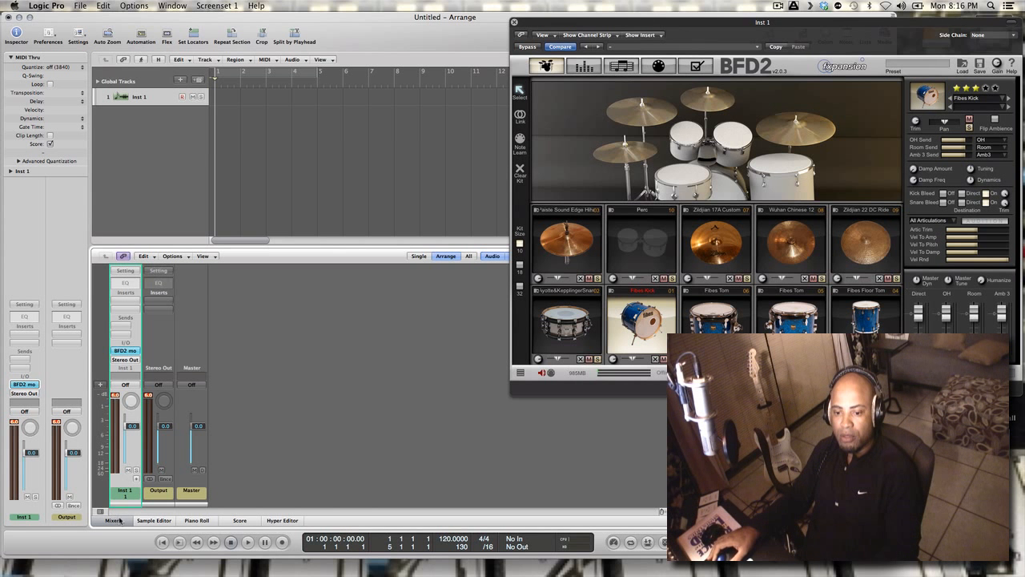
click(136, 478)
click(136, 479)
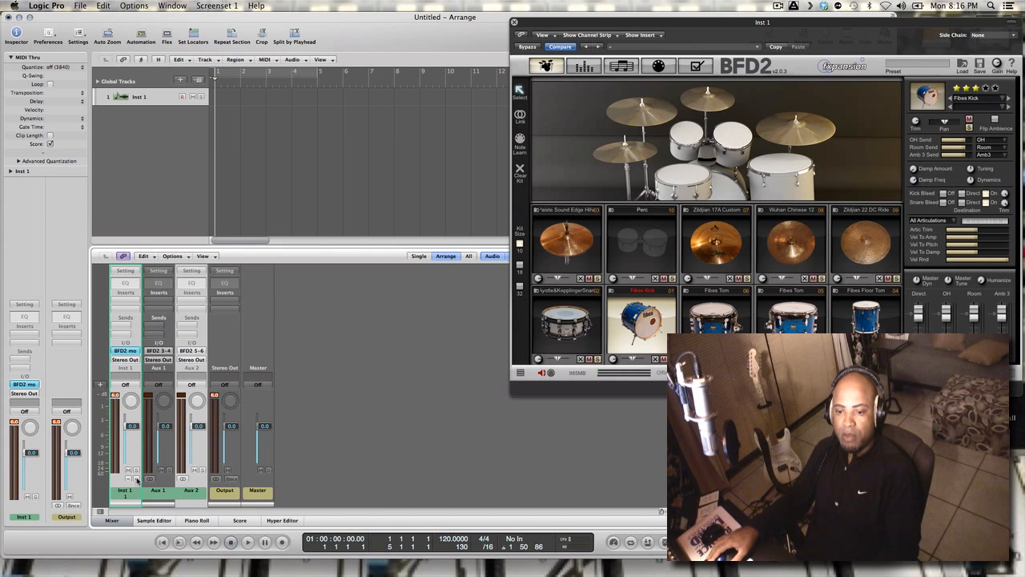
click(137, 478)
click(137, 479)
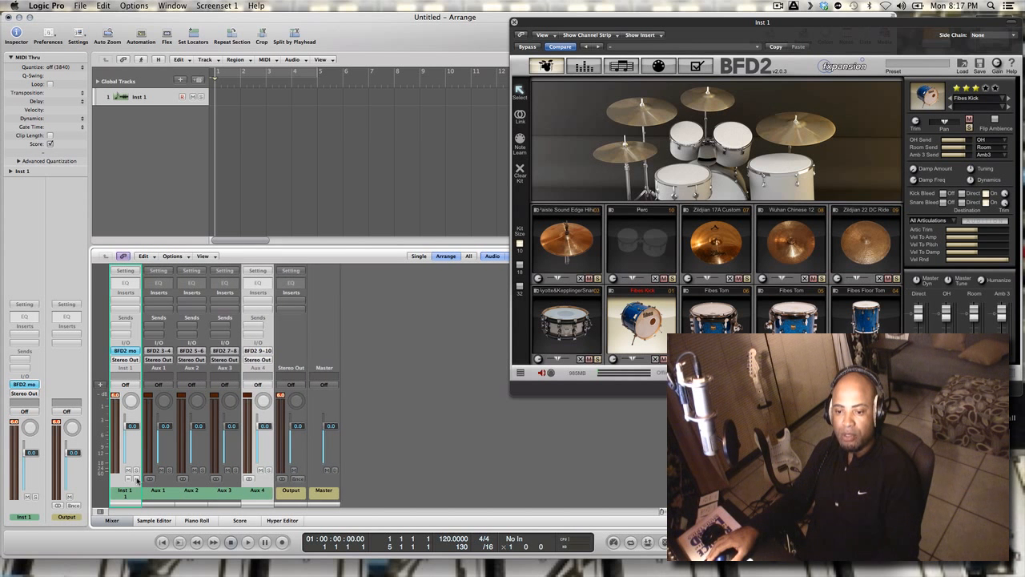
click(137, 478)
click(136, 478)
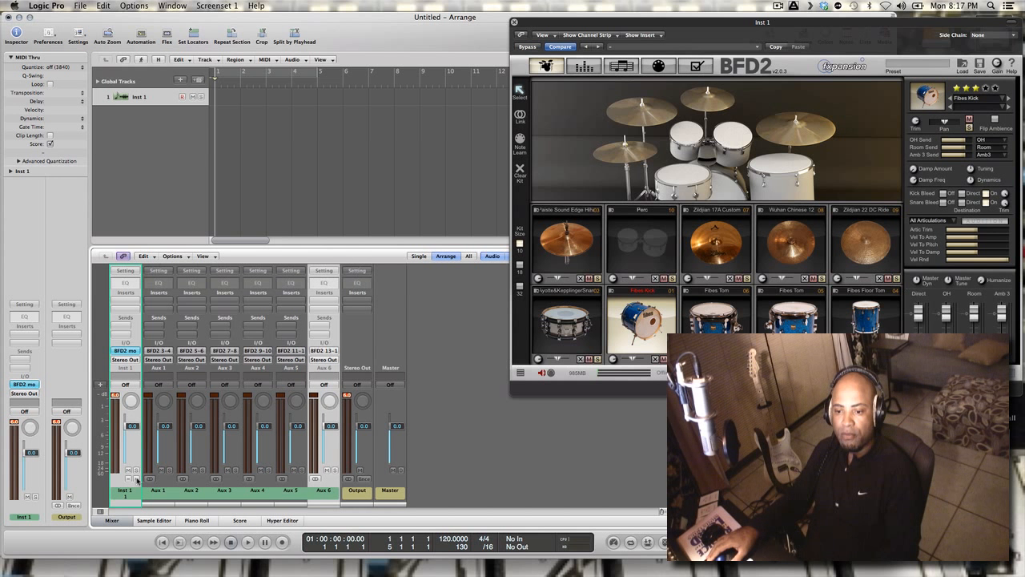
click(136, 478)
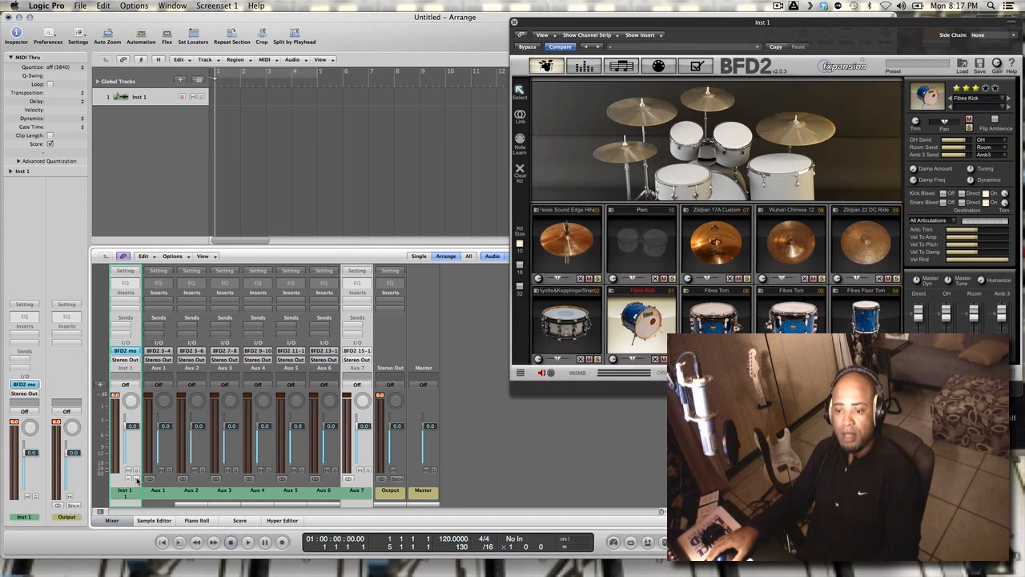
click(137, 478)
click(136, 478)
click(137, 478)
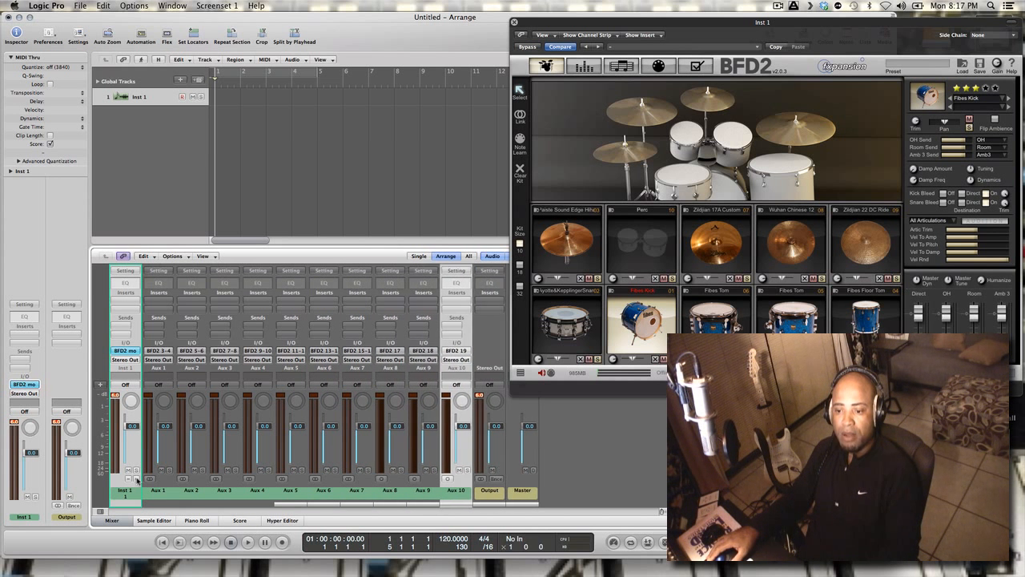
click(137, 478)
click(136, 479)
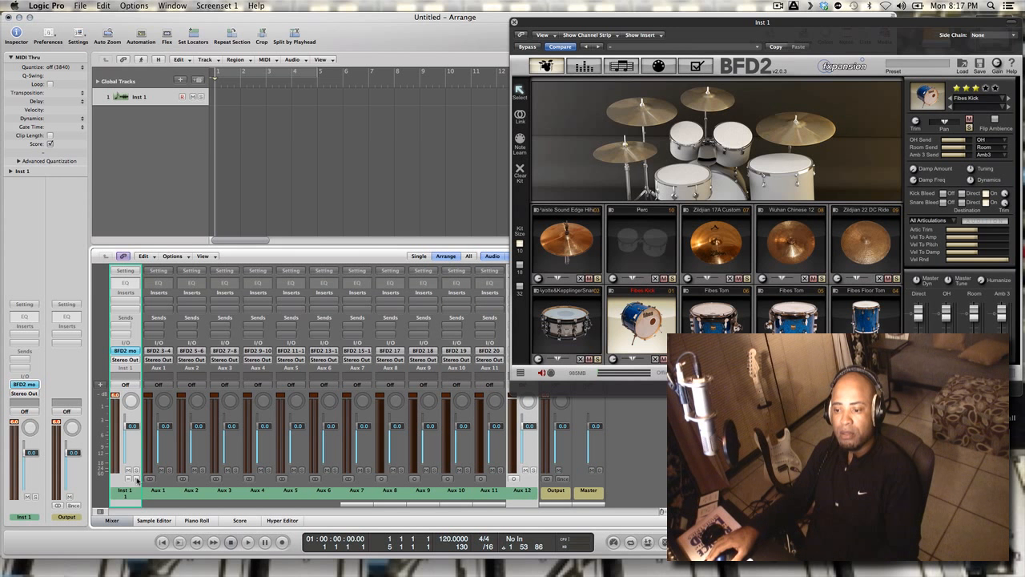
click(136, 478)
click(136, 479)
click(136, 478)
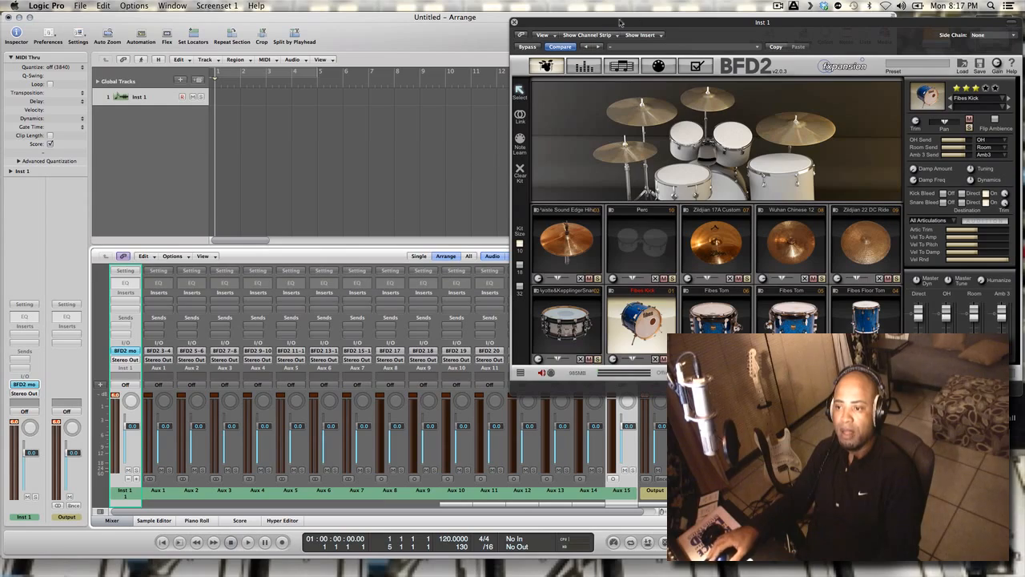
Lower the Inst 1 channel volume to about -8.6 dB and reset its clipped peak indicator
drag(650, 25, 607, 35)
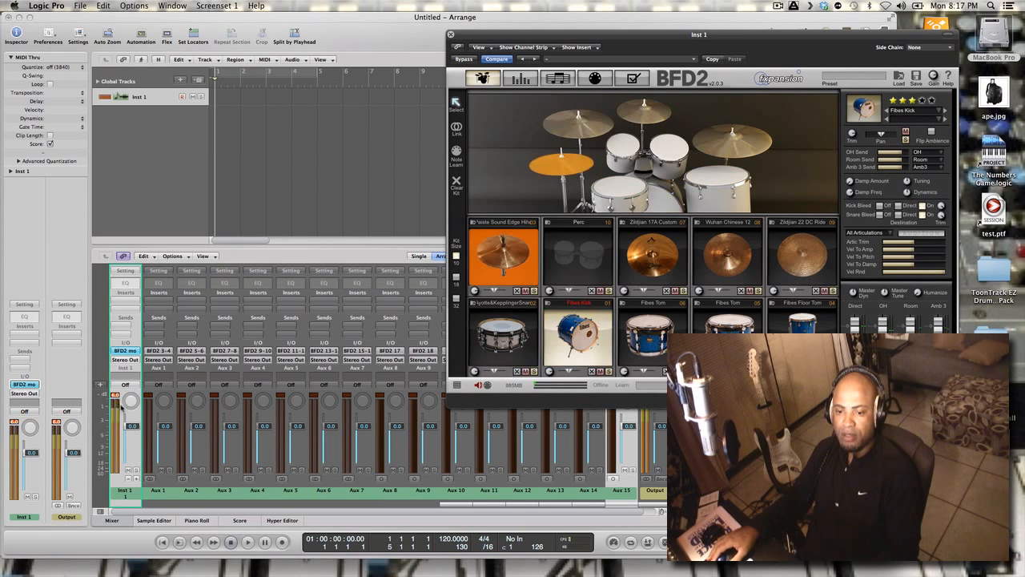
drag(129, 427, 132, 446)
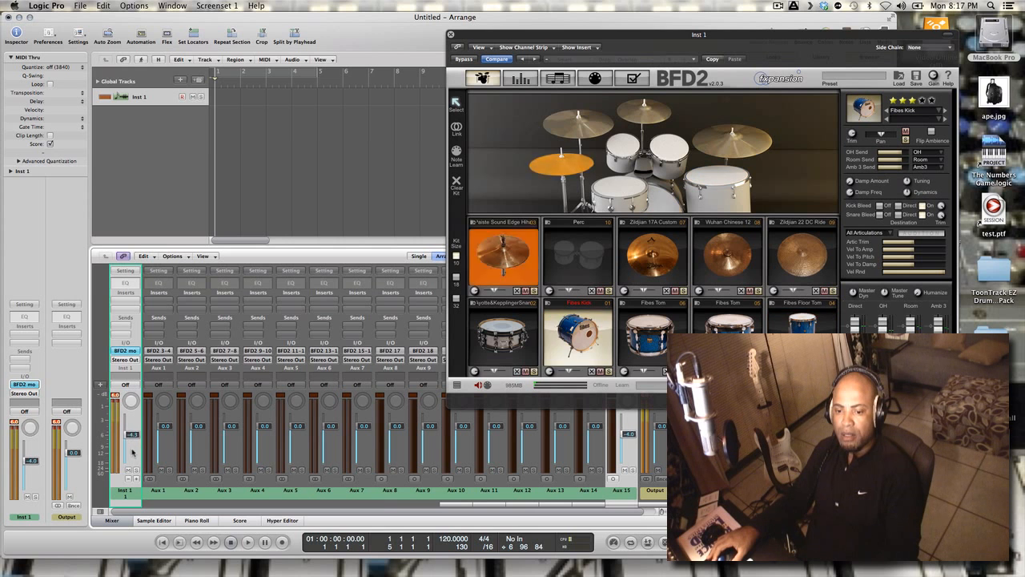
click(116, 396)
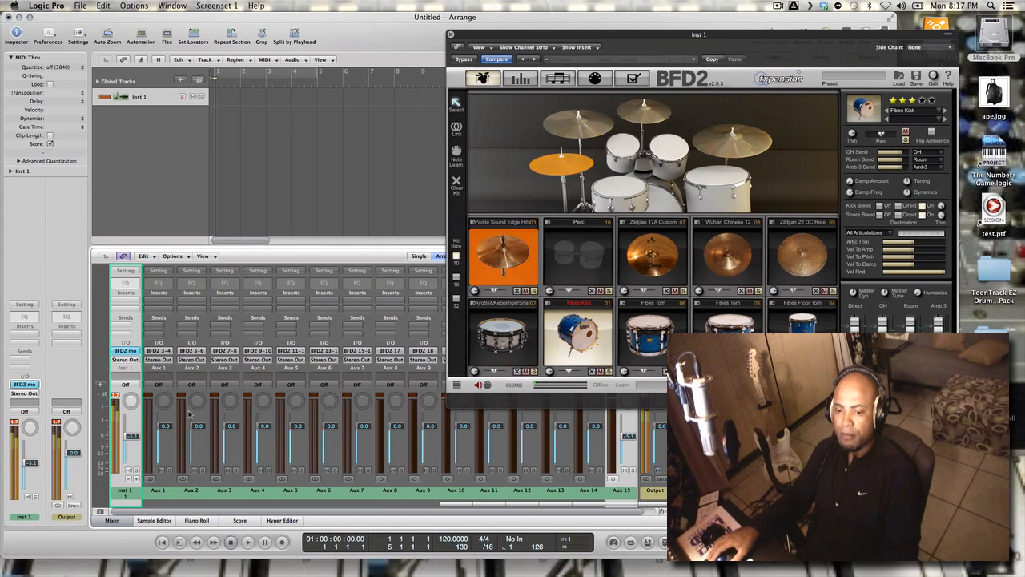
drag(134, 446, 138, 453)
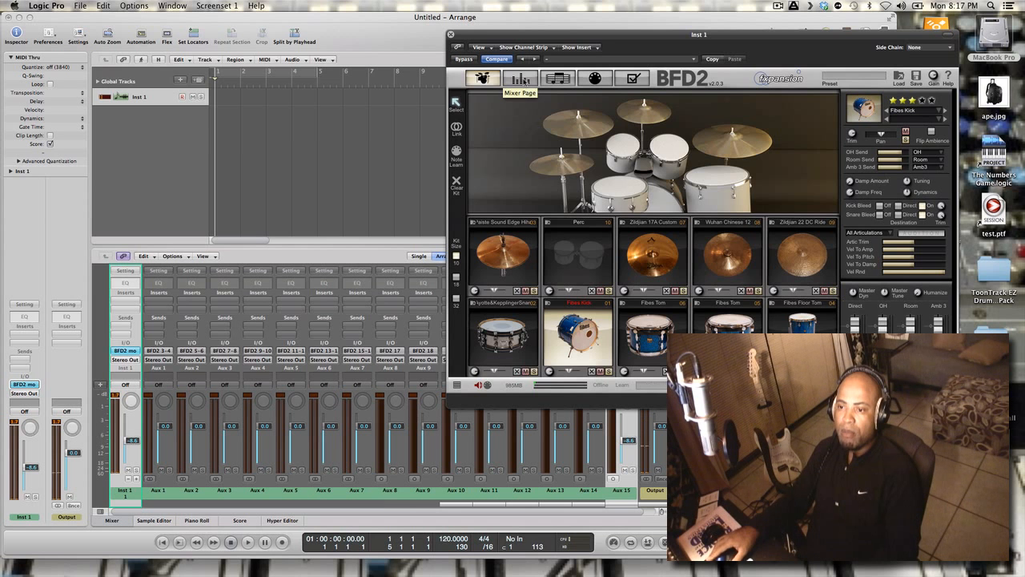
Show BFD2's mixer page and examine the output destinations offered for the KickIn channel
click(521, 78)
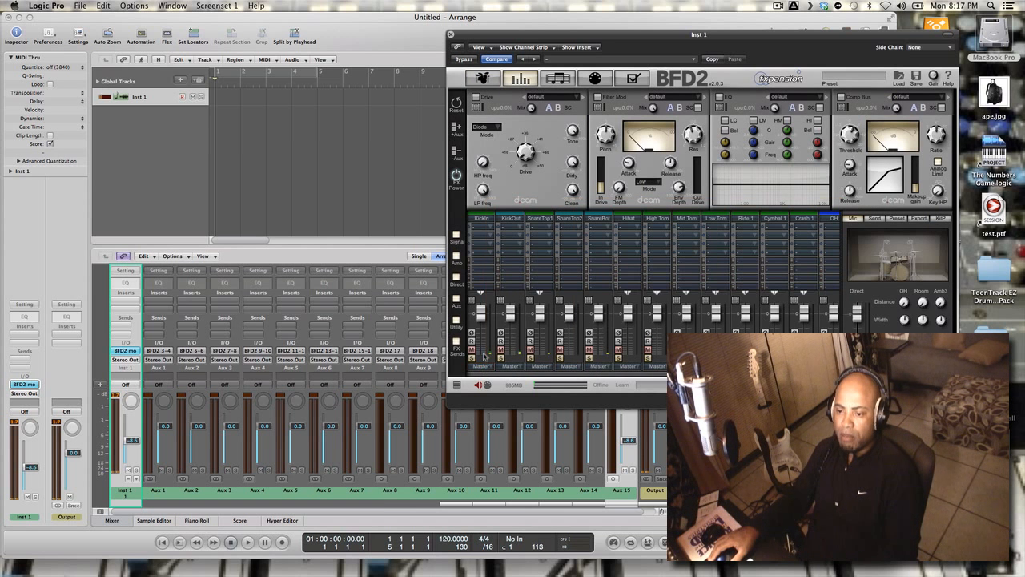
click(484, 360)
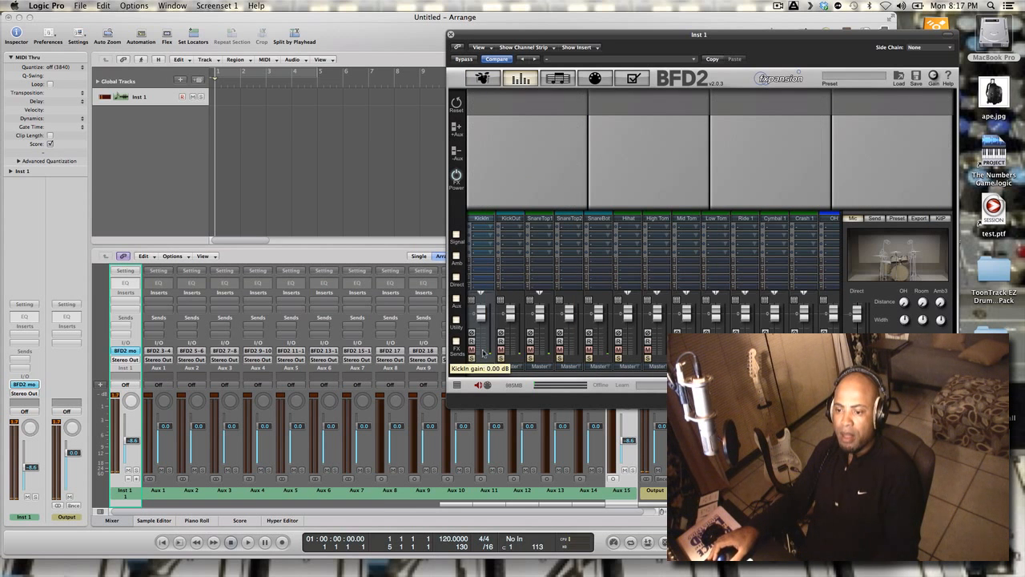
click(481, 366)
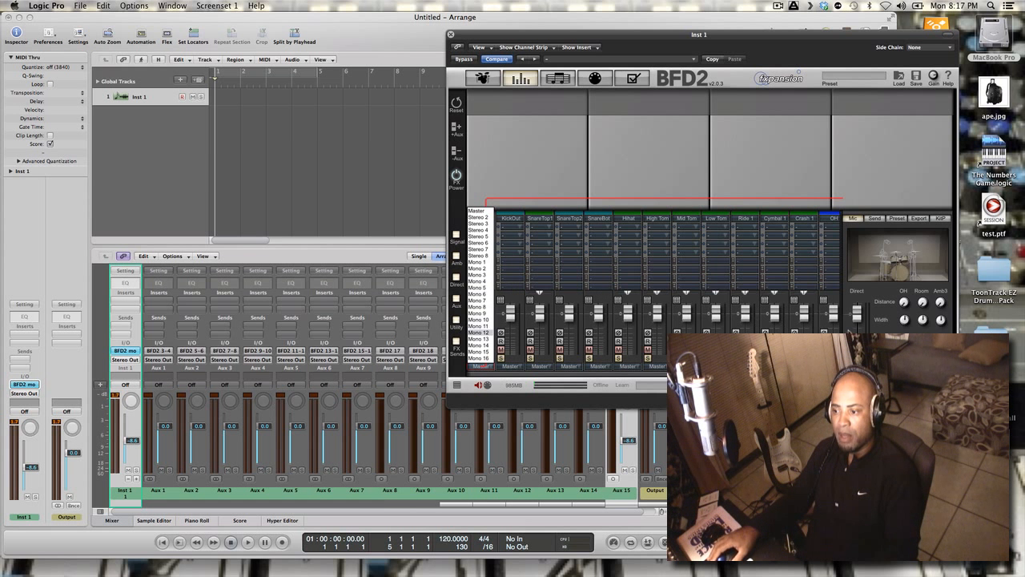
click(479, 358)
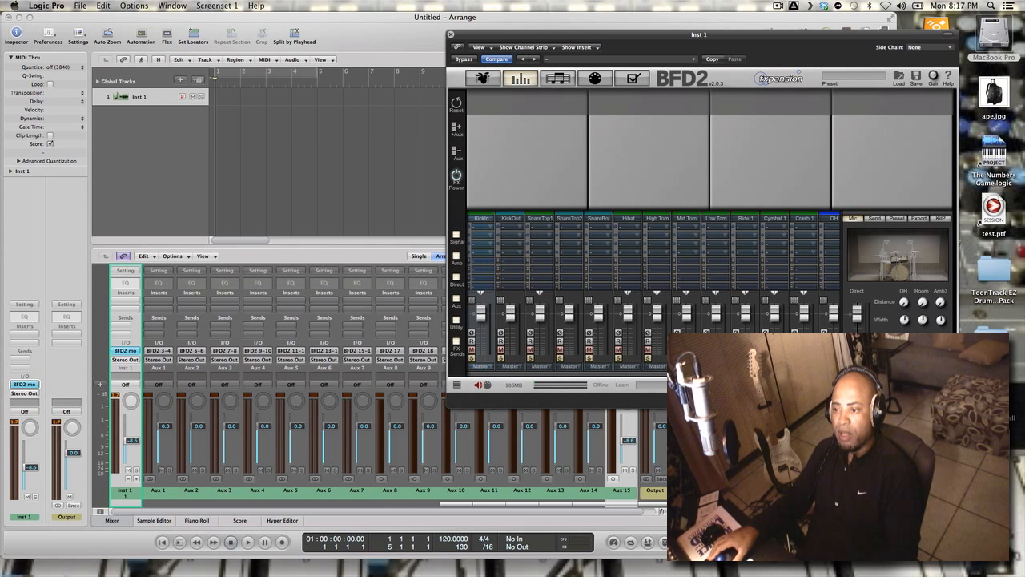
Route the OH ambience channel in the BFD2 mixer to the Stereo 3 output
drag(681, 374, 756, 374)
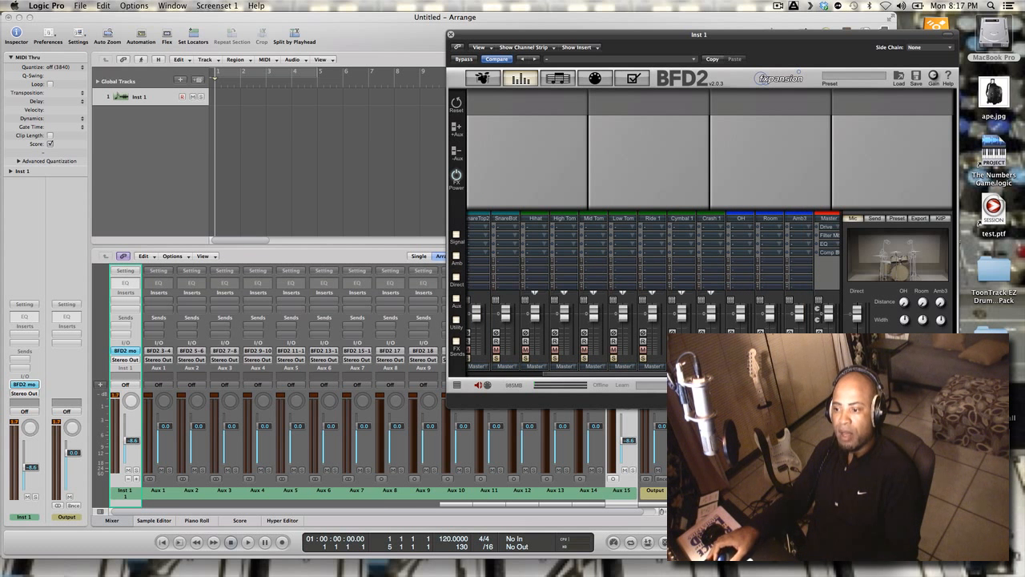
drag(825, 201, 488, 366)
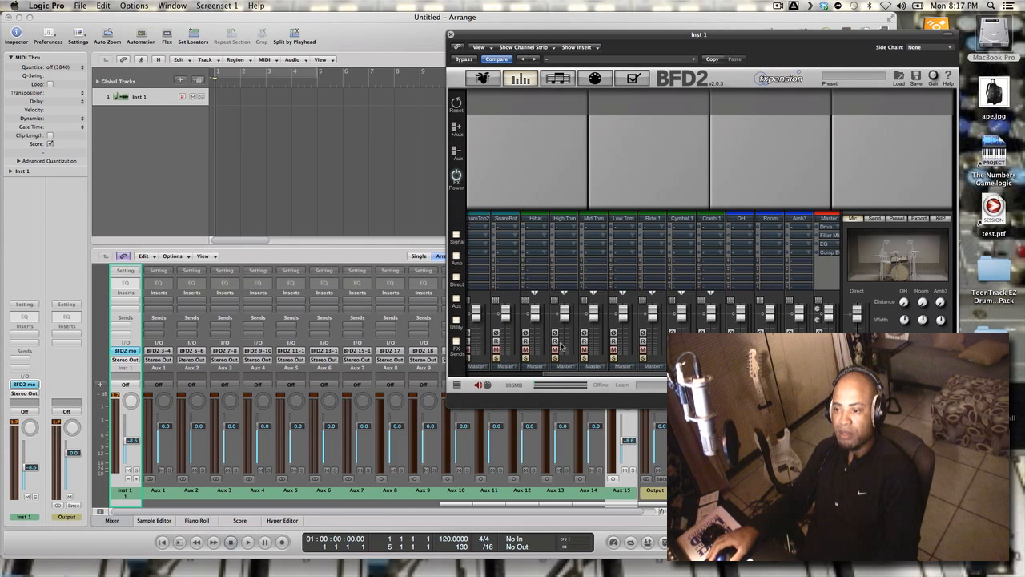
click(743, 366)
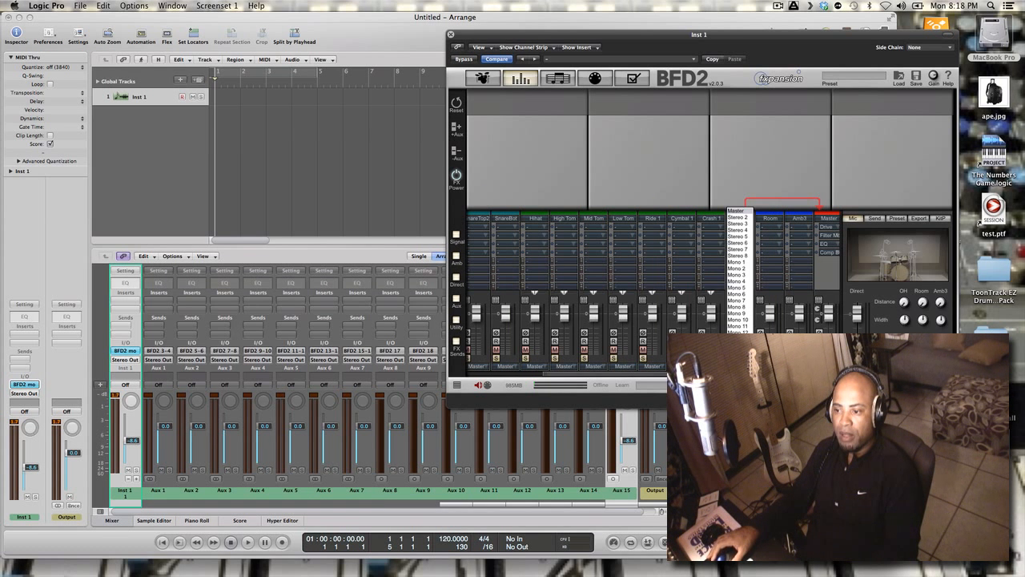
click(746, 218)
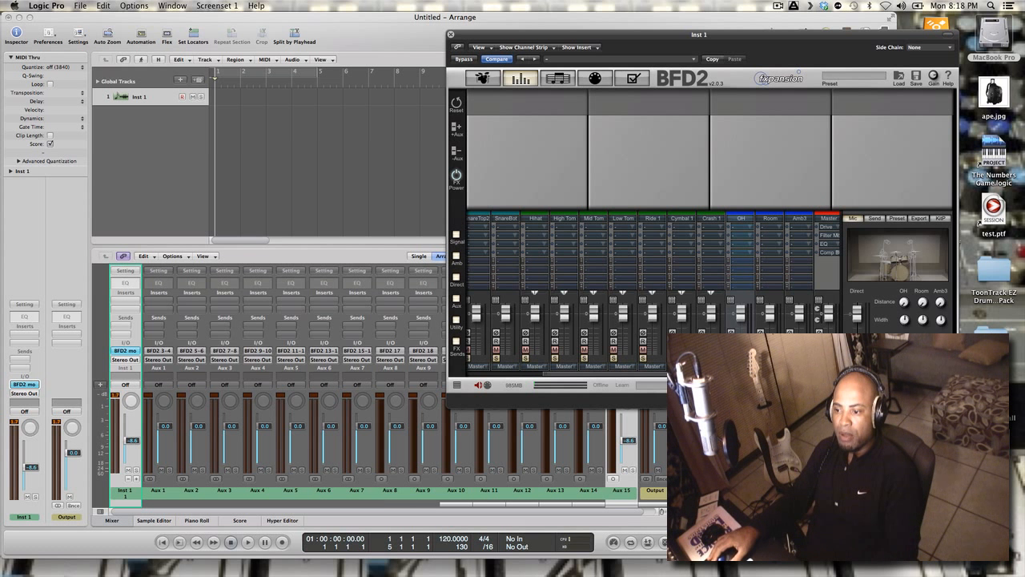
click(746, 218)
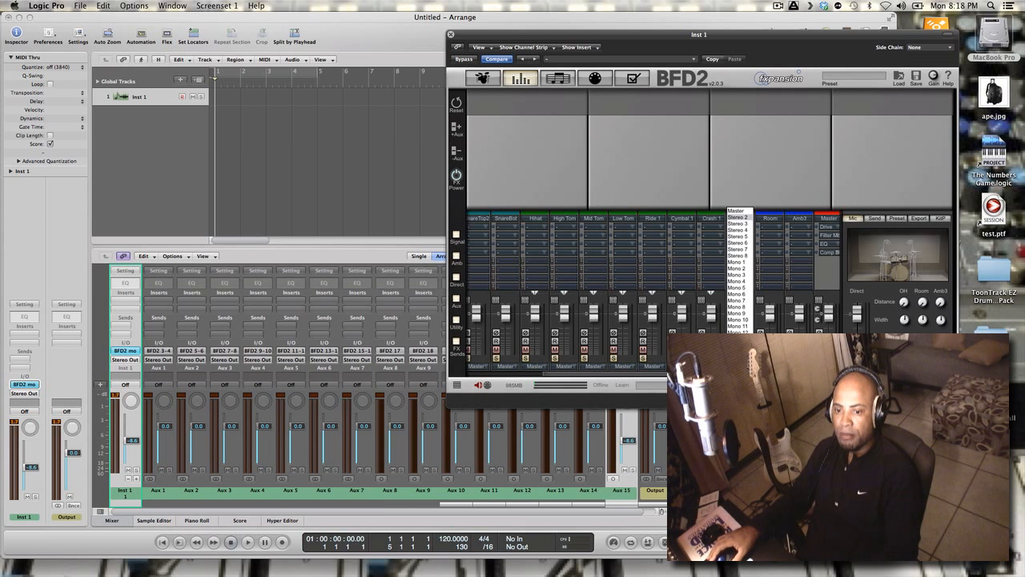
click(748, 225)
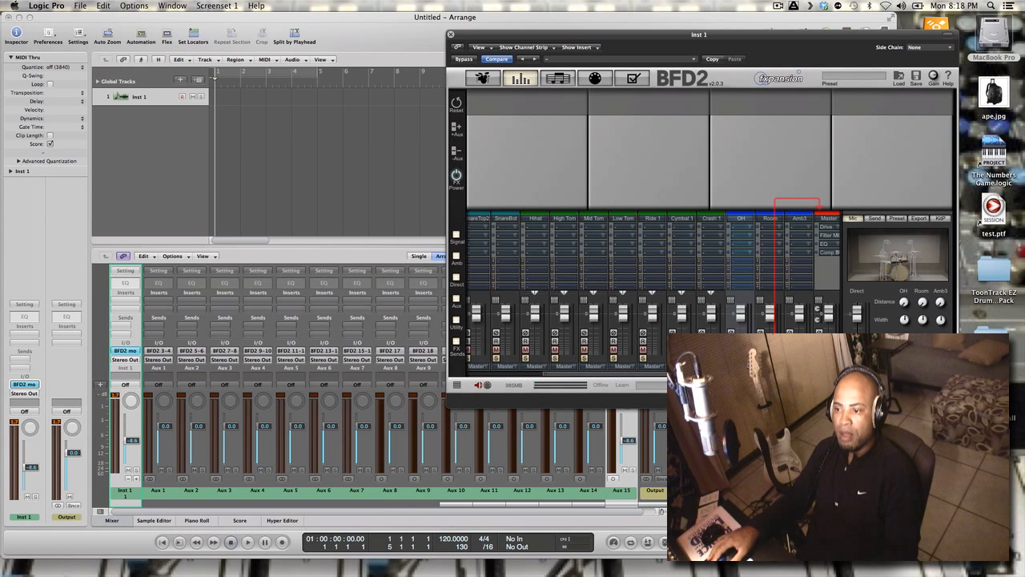
Assign the Room and Amb3 channels to their own stereo outputs instead of the master
click(770, 218)
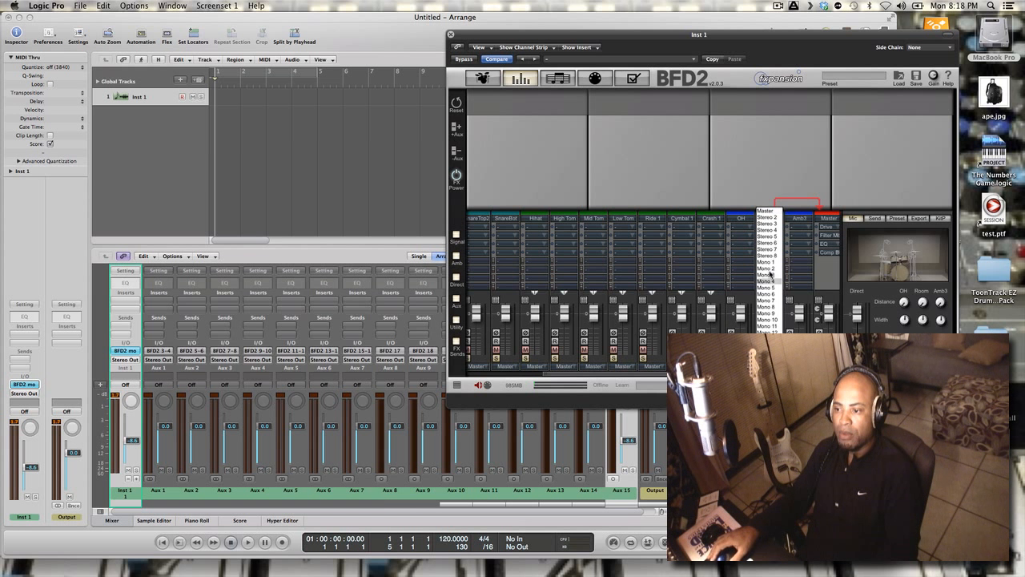
click(774, 240)
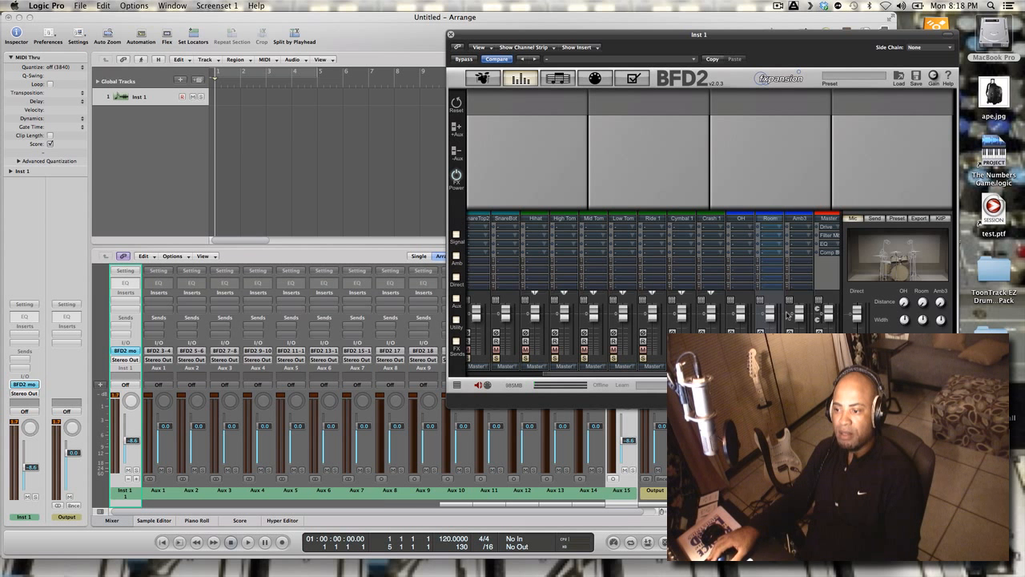
click(799, 218)
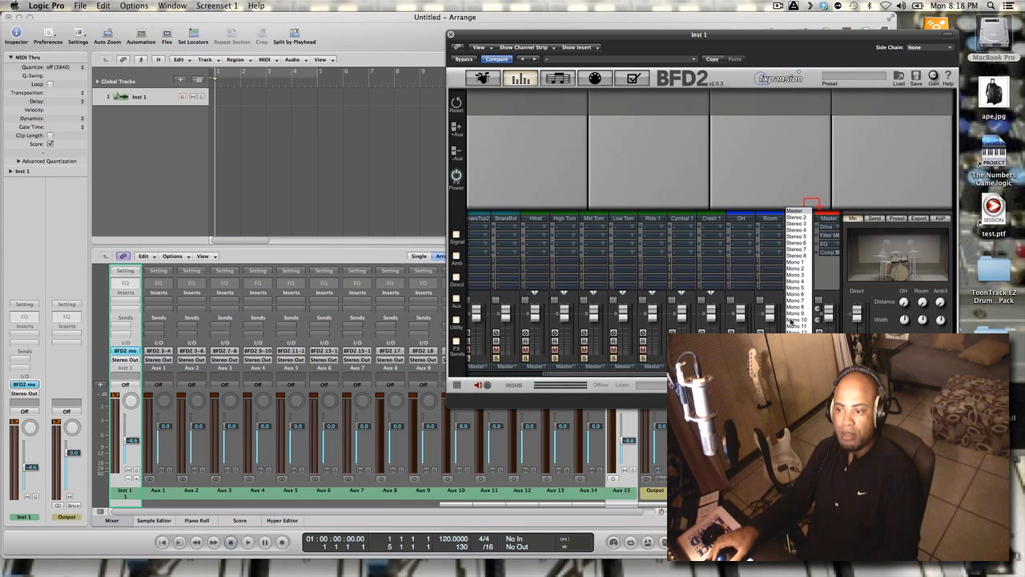
click(801, 251)
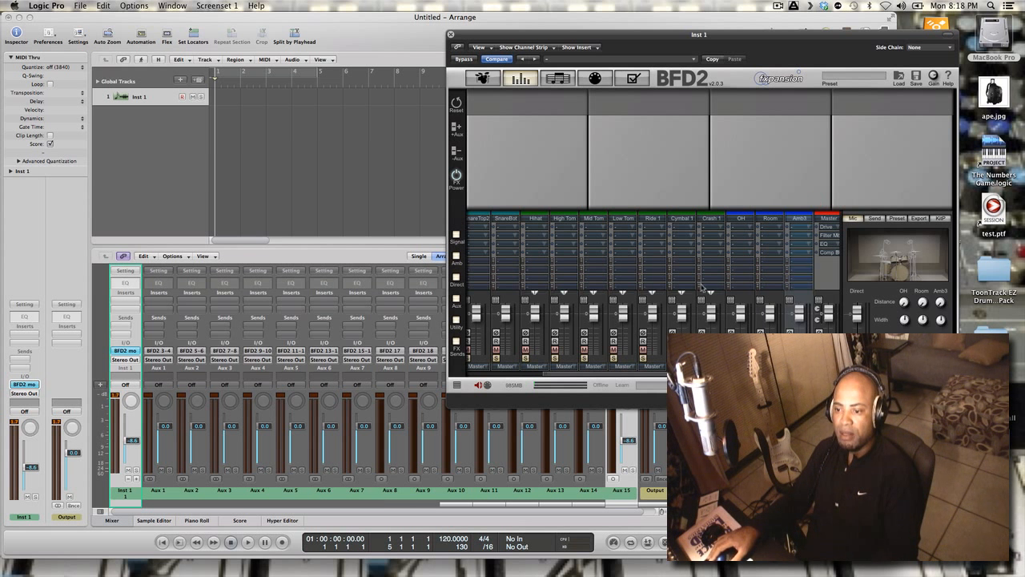
Route the KickIn channel to Mono 1 and KickOut to Mono 2, moving the BFD2 window clear of the Logic mixer
drag(613, 378, 515, 377)
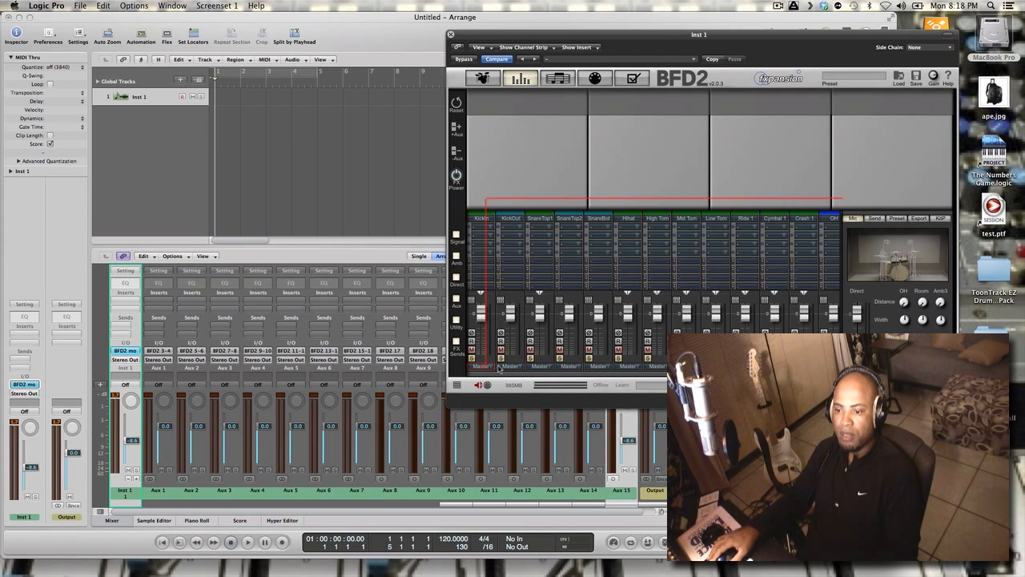
click(481, 366)
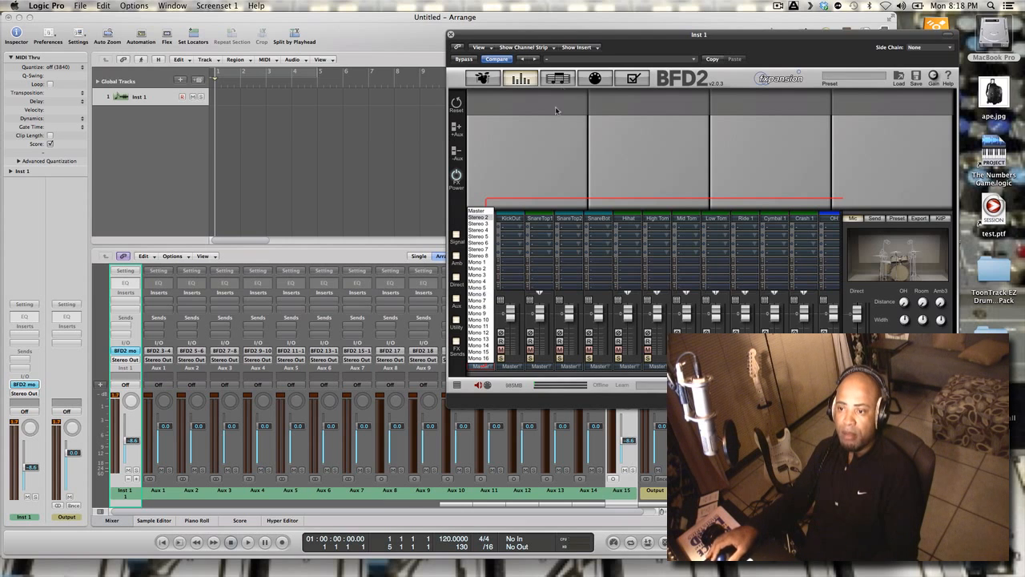
drag(591, 37, 633, 13)
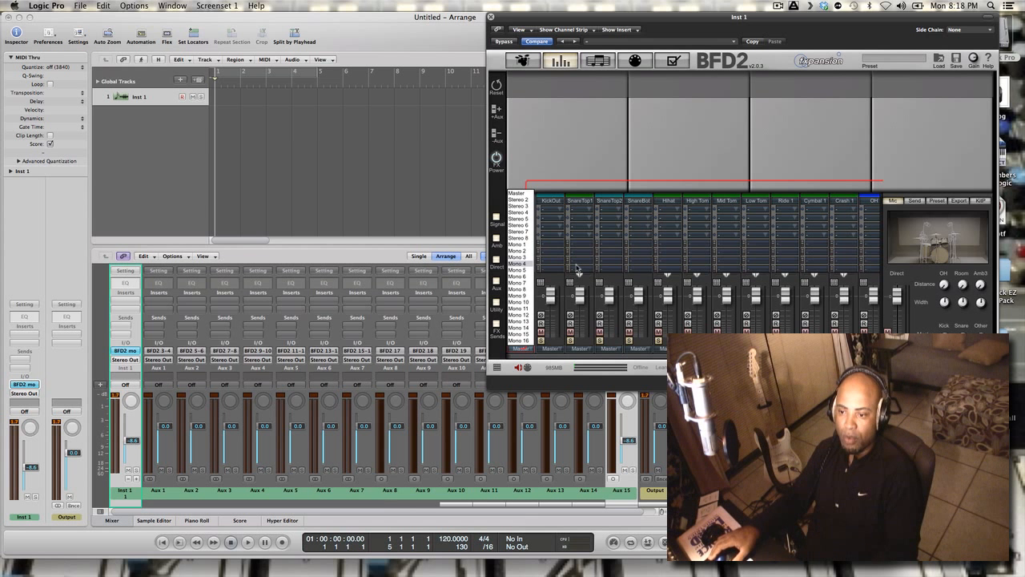
click(521, 245)
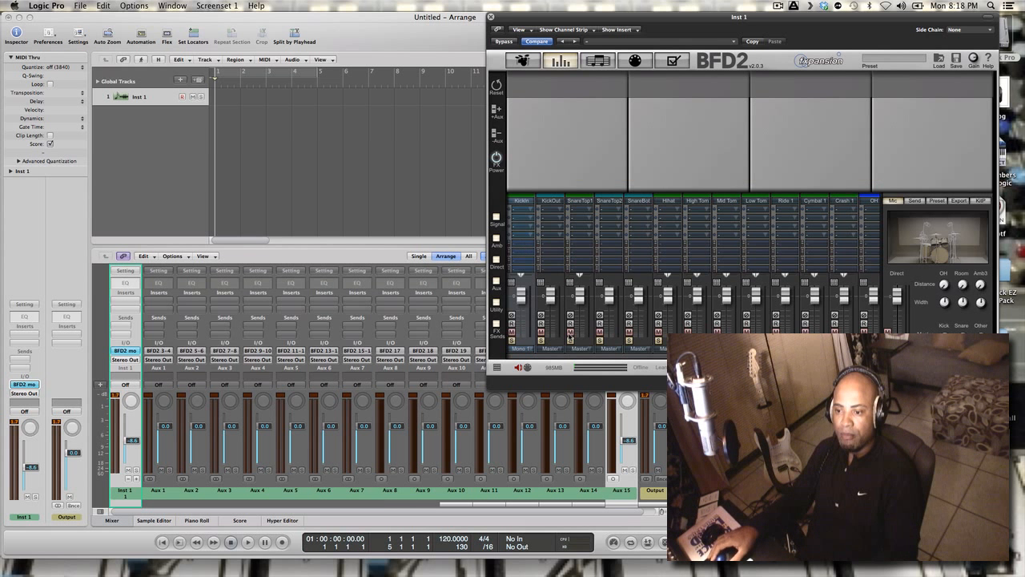
click(553, 350)
click(551, 251)
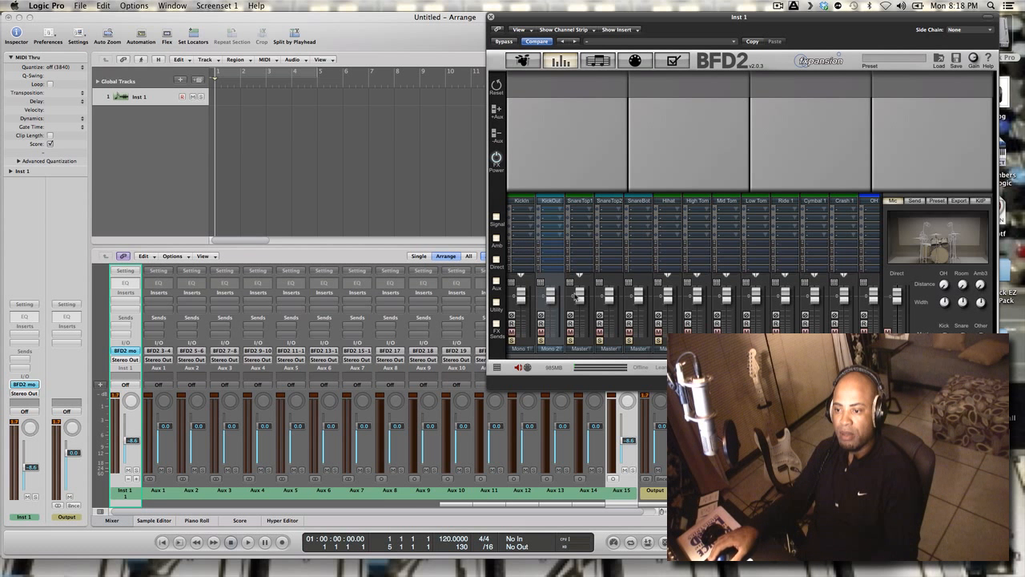
Route the SnareTop1 channel to Mono 3, SnareTop2 to Mono 4 and SnareBot to Mono 5
click(582, 350)
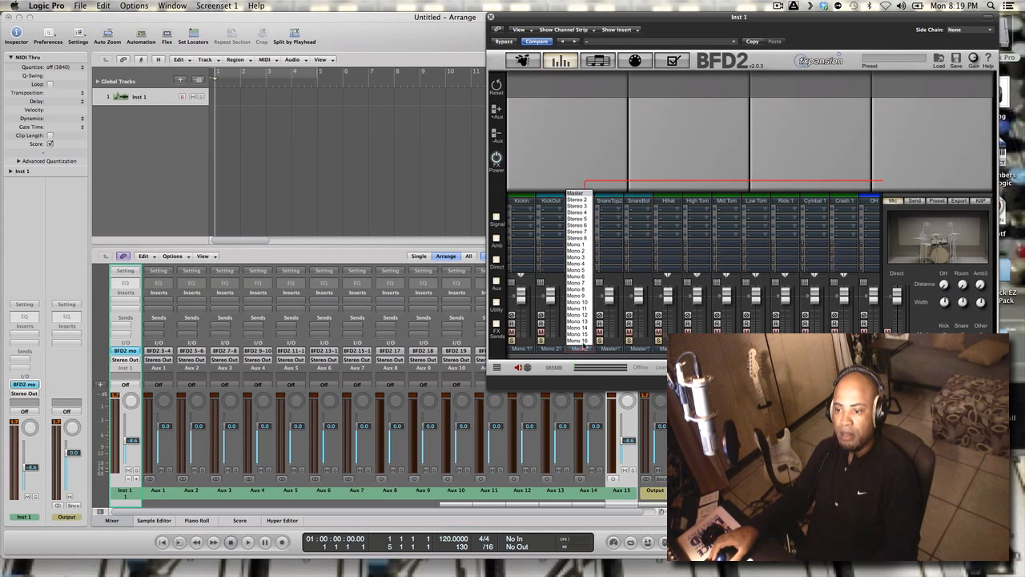
click(583, 257)
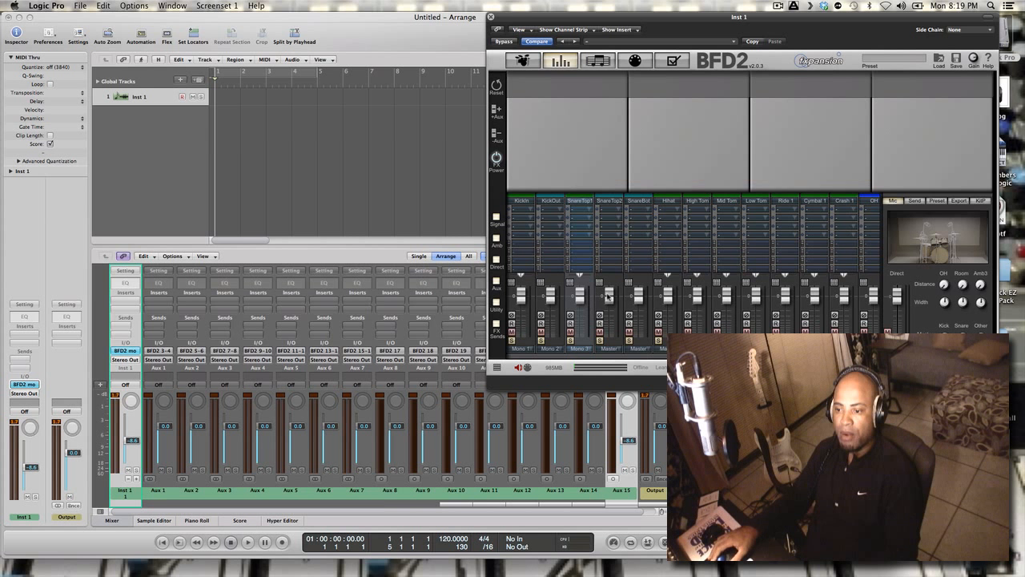
click(610, 349)
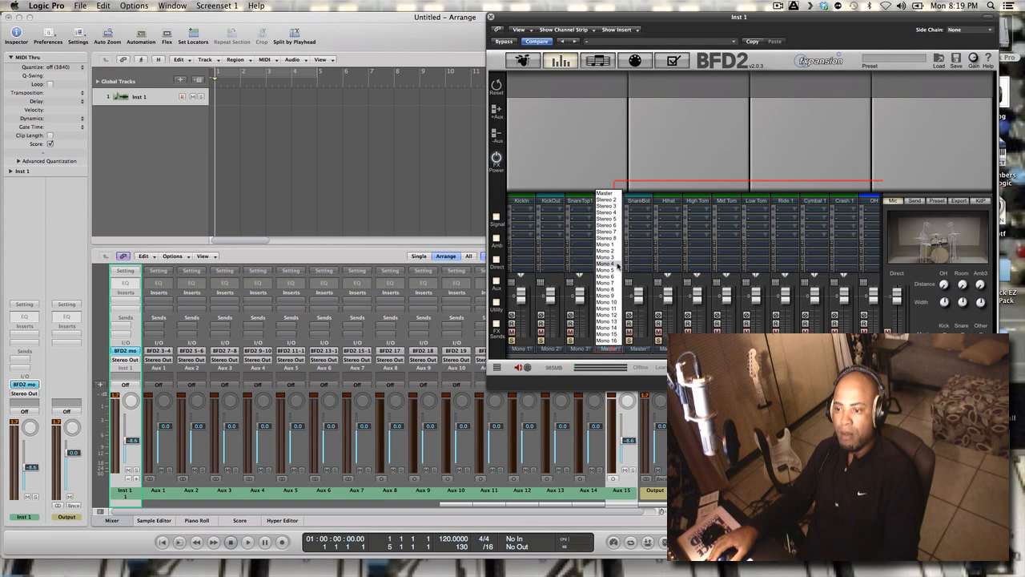
click(618, 264)
click(638, 349)
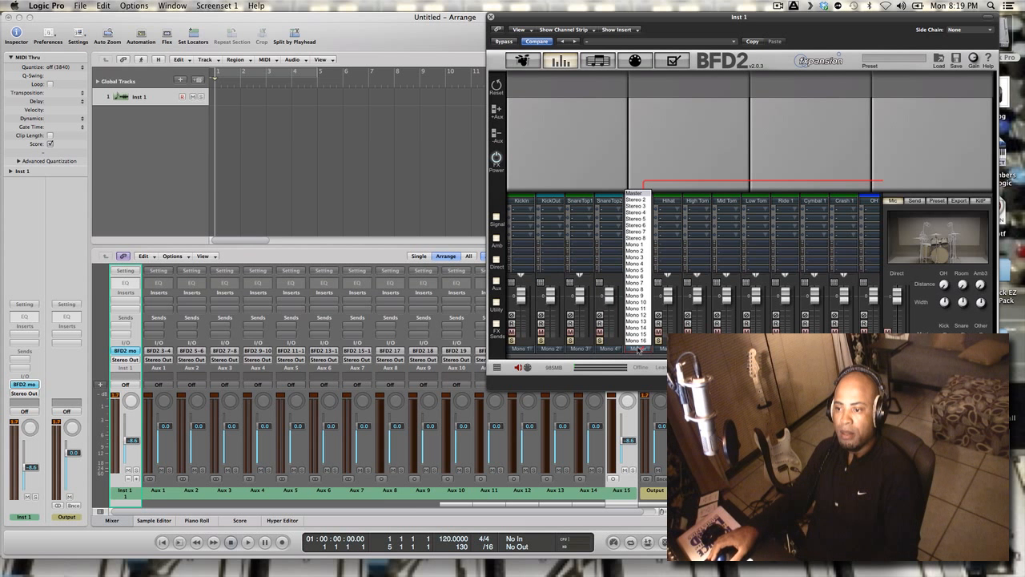
click(642, 273)
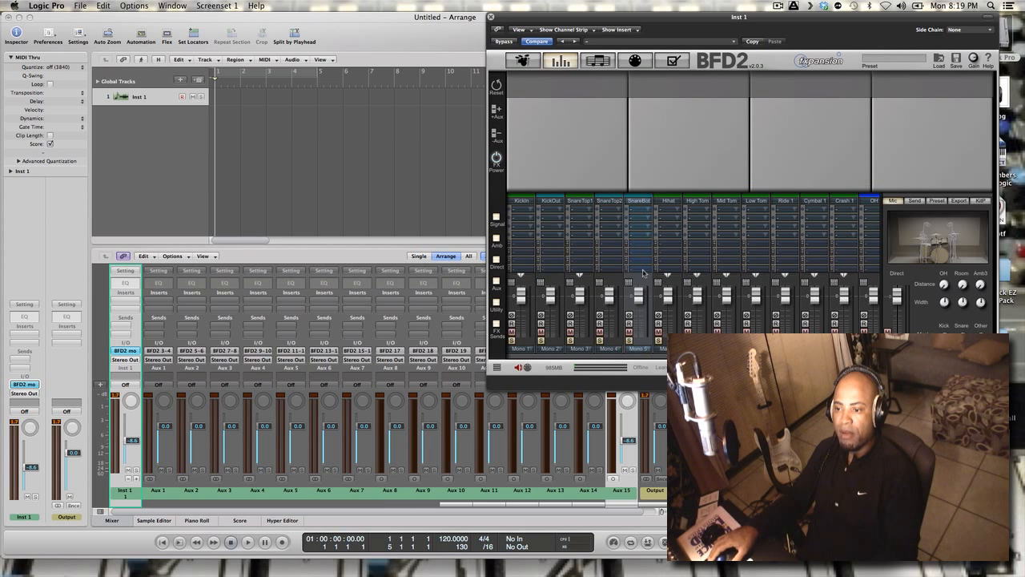
Route the Hihat channel to Mono 6, High Tom to Mono 7 and Mid Tom to Mono 8
click(665, 349)
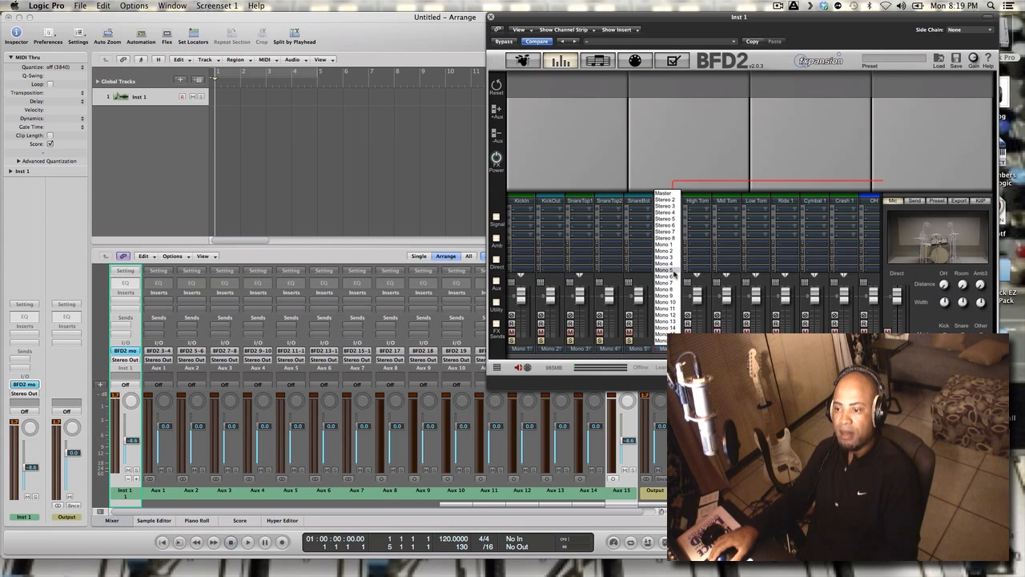
click(672, 282)
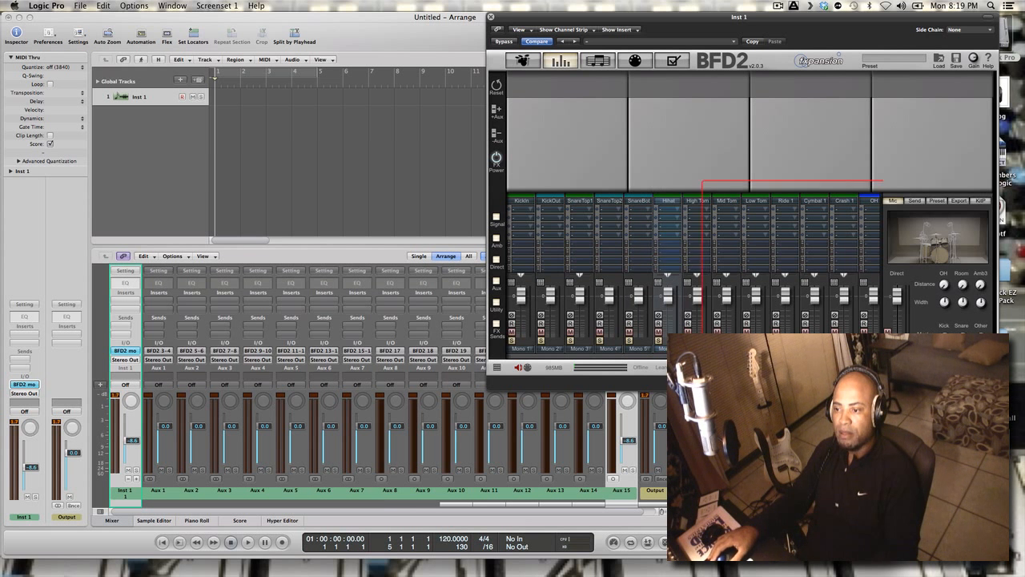
click(694, 348)
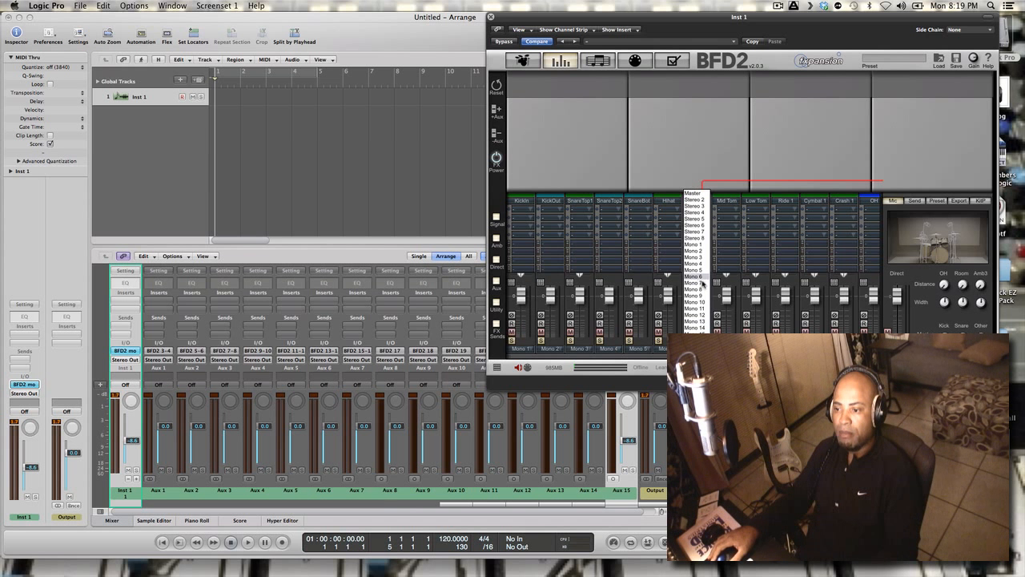
click(703, 284)
click(724, 348)
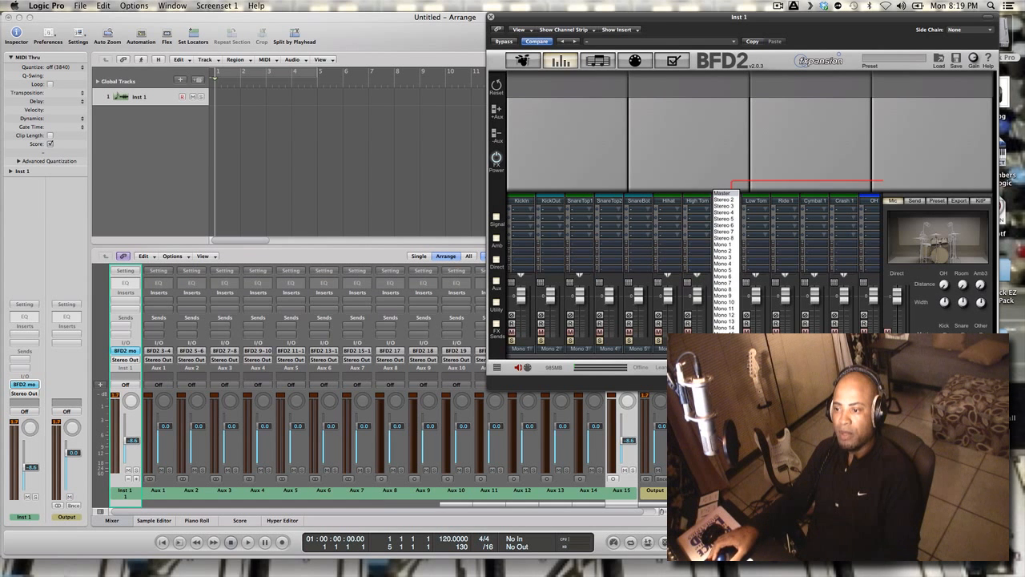
click(727, 289)
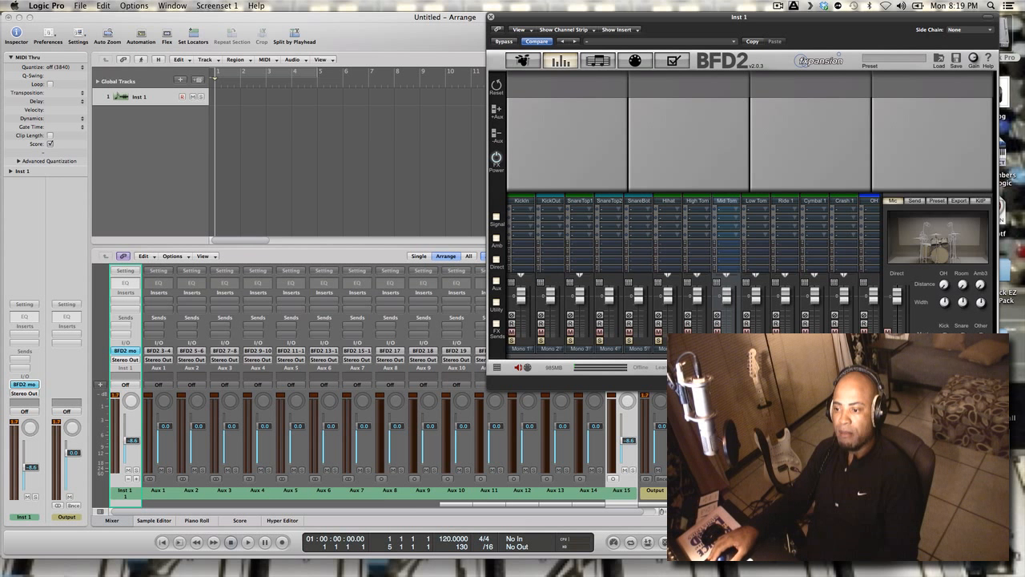
Route the Low Tom channel to Mono 9, Ride 1 to Mono 10 and Cymbal 1 to Mono 11
click(756, 349)
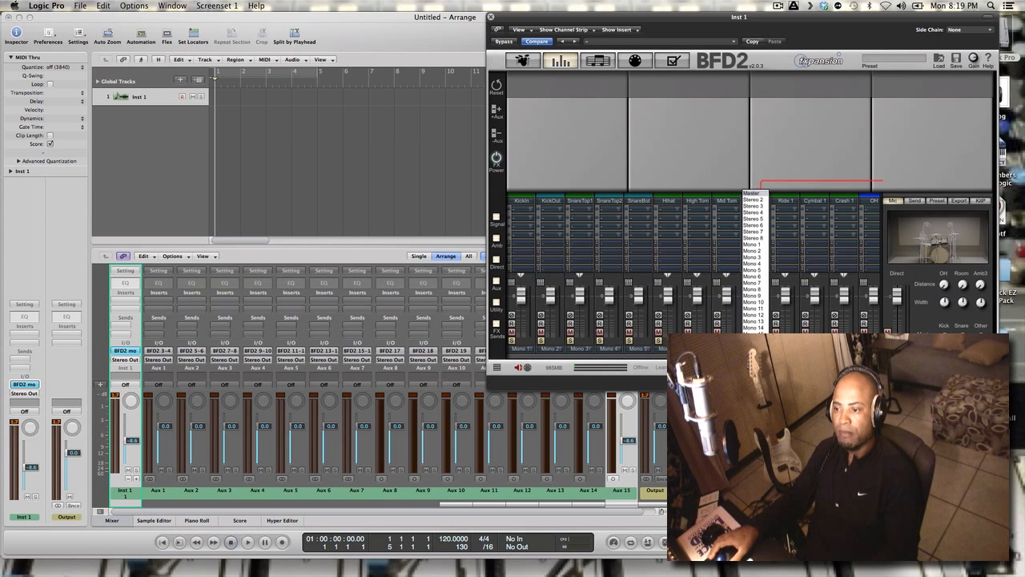
click(760, 298)
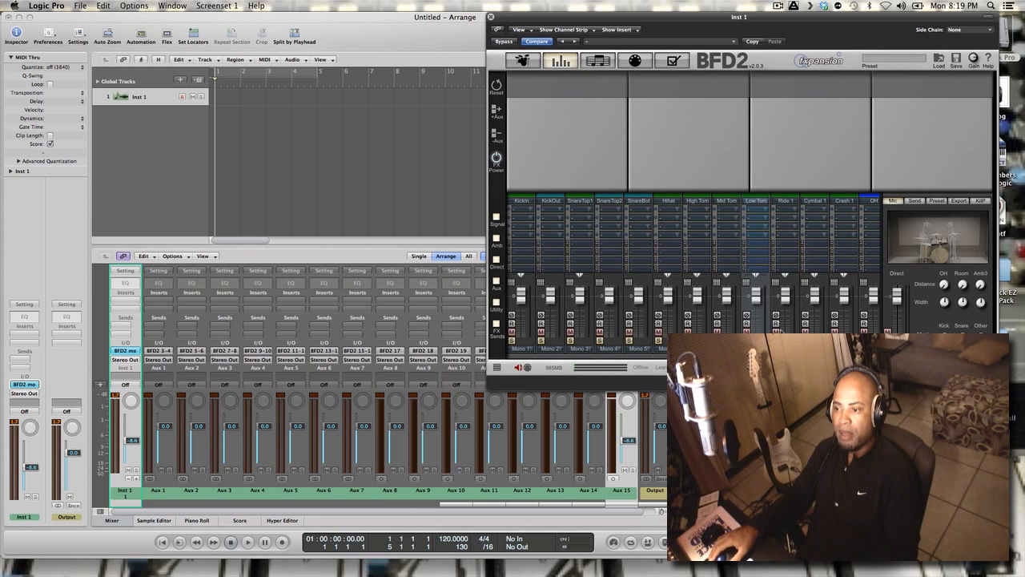
click(786, 349)
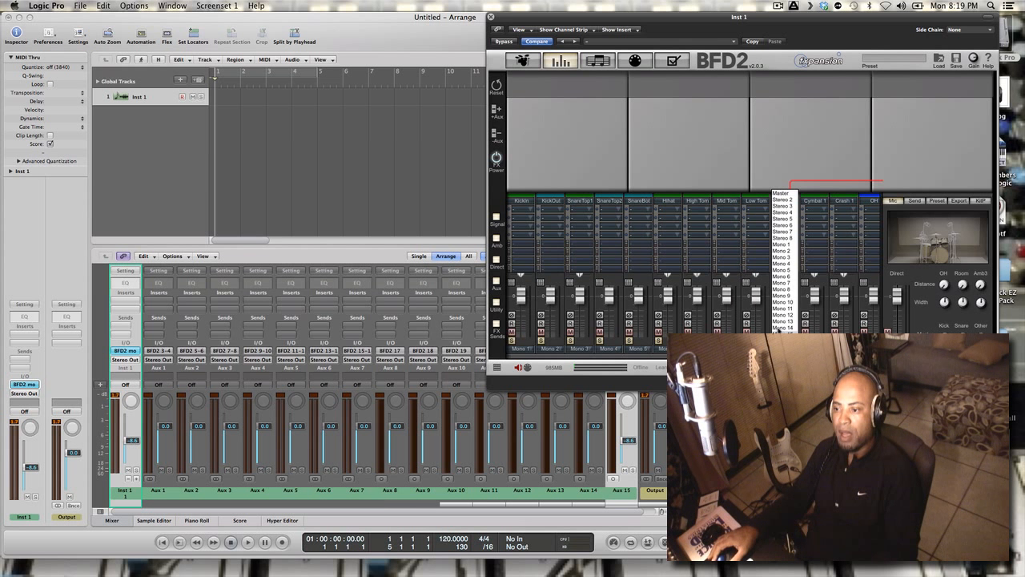
click(785, 303)
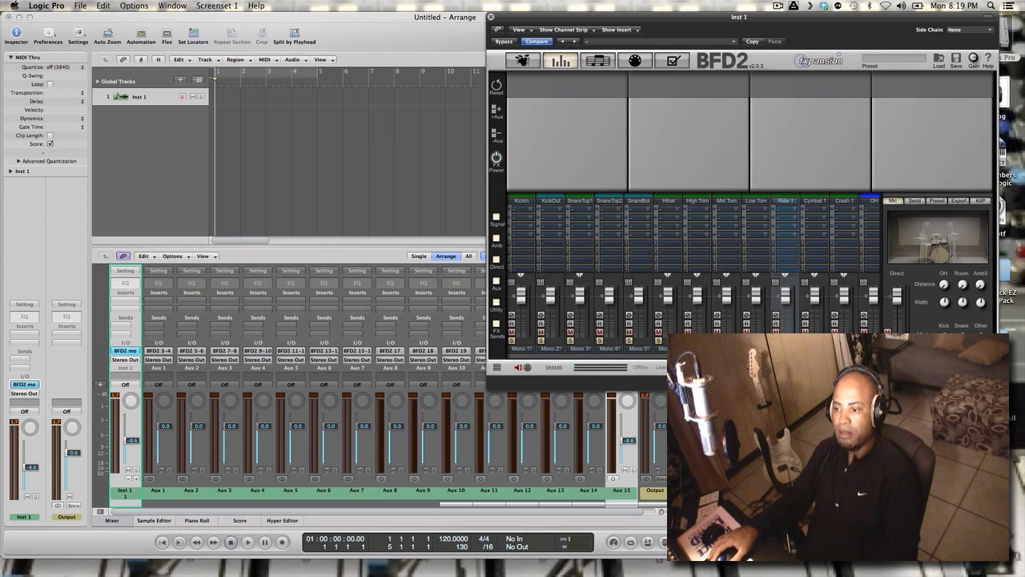
click(814, 349)
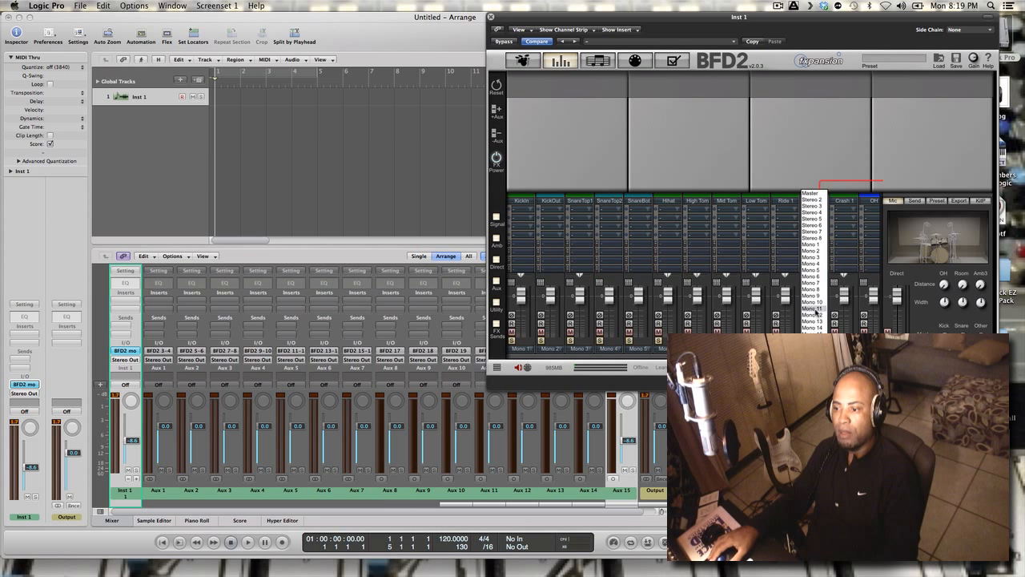
click(815, 309)
Route the Crash 1 channel to Mono 12
click(843, 349)
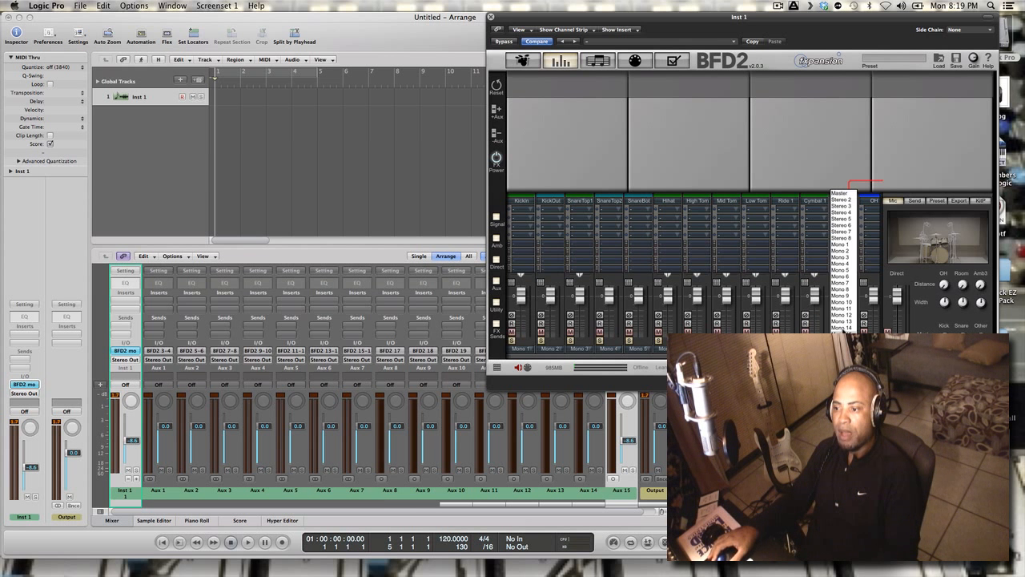
click(846, 316)
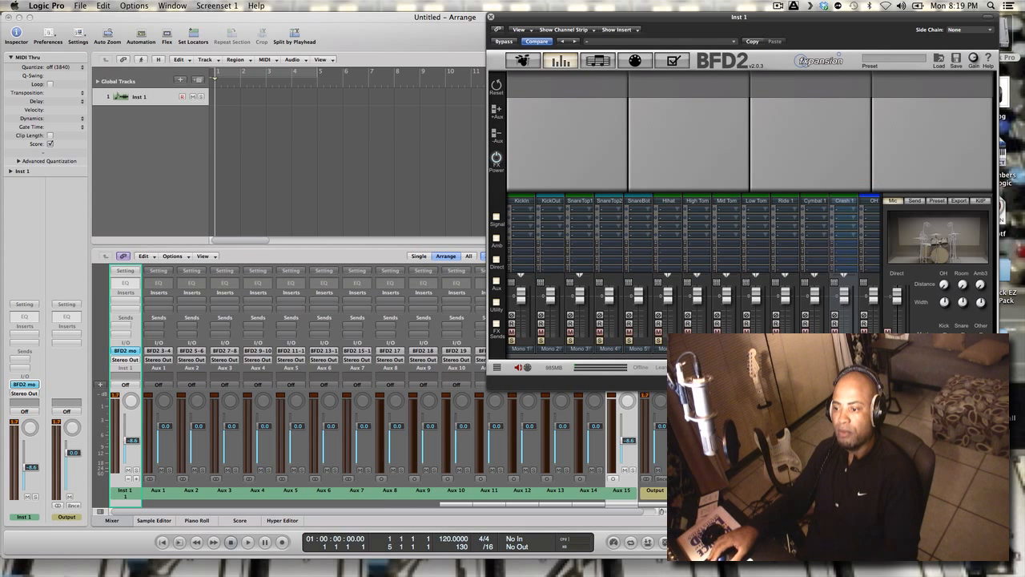
drag(761, 355, 827, 356)
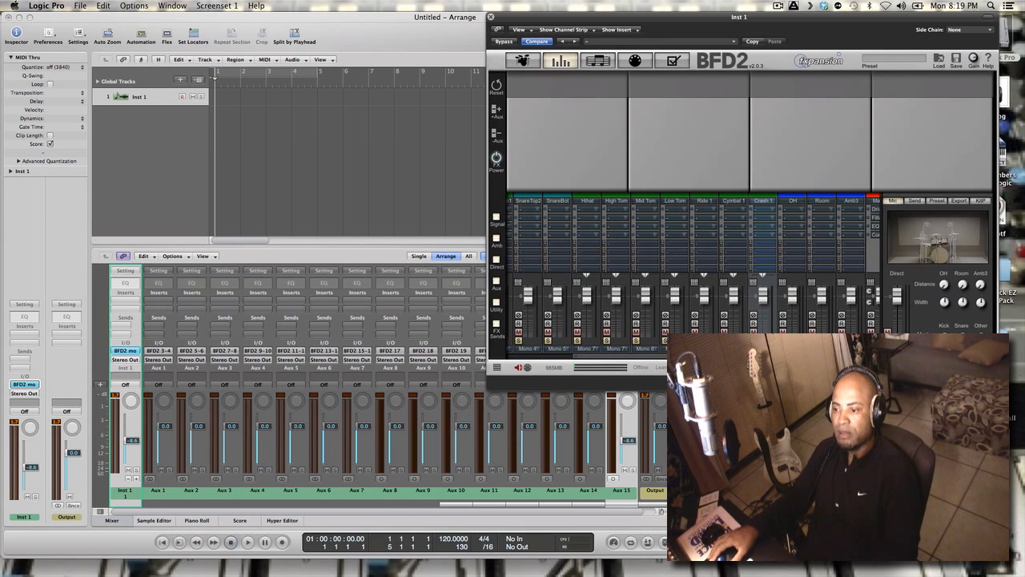
click(793, 348)
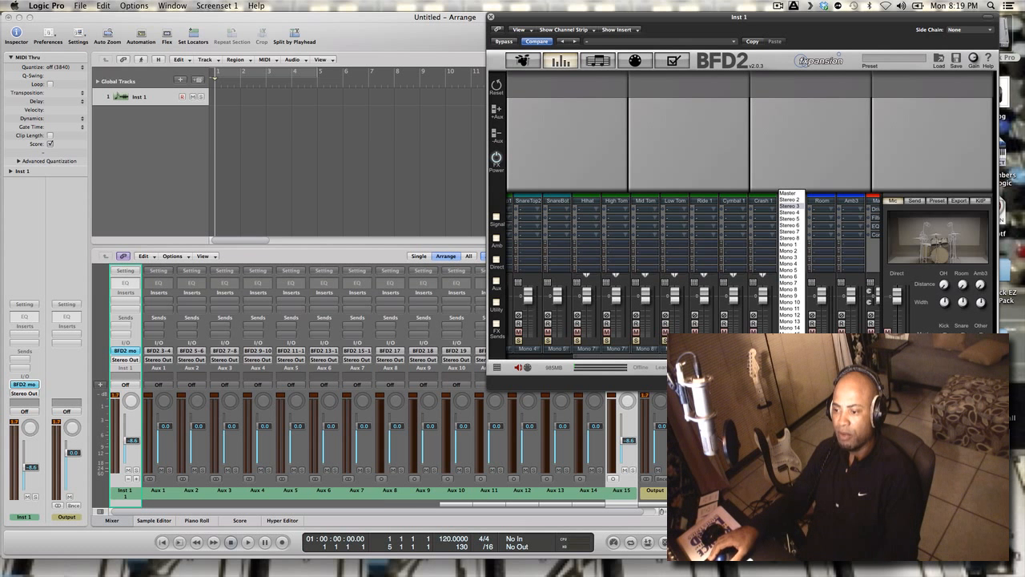
click(527, 66)
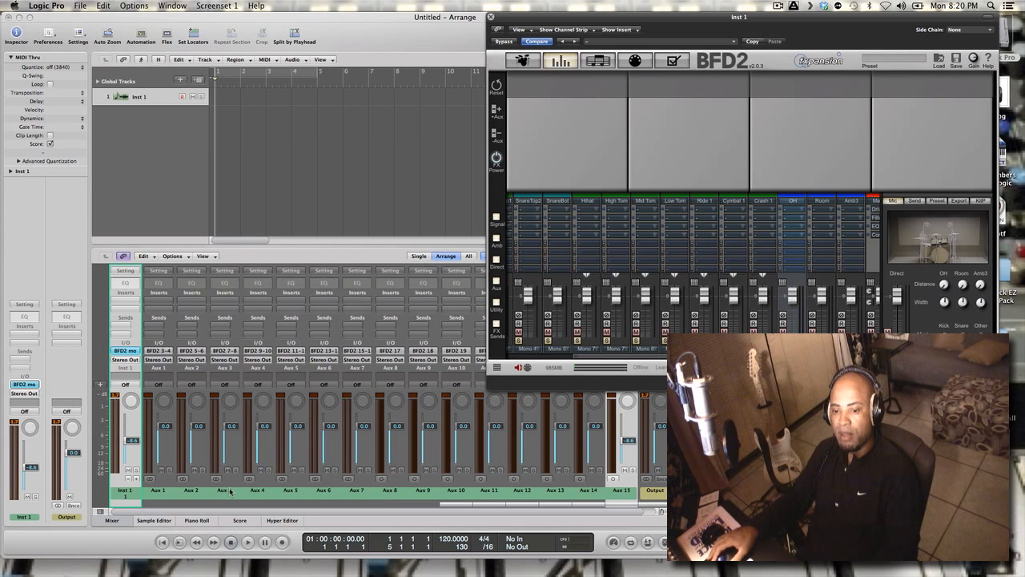
Remove one aux channel from the Inst 1 multi-output strip and add it back
click(160, 491)
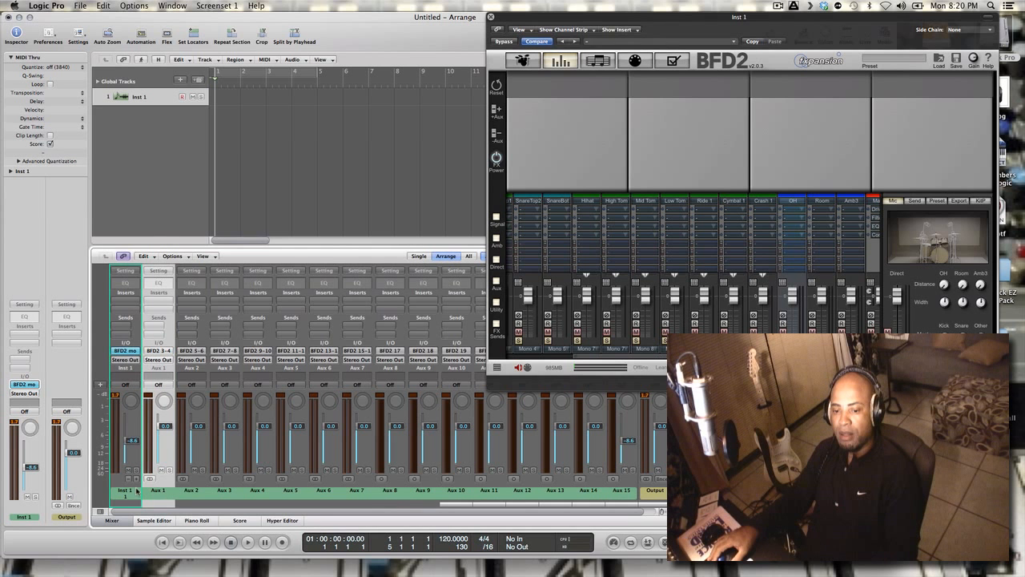
click(129, 479)
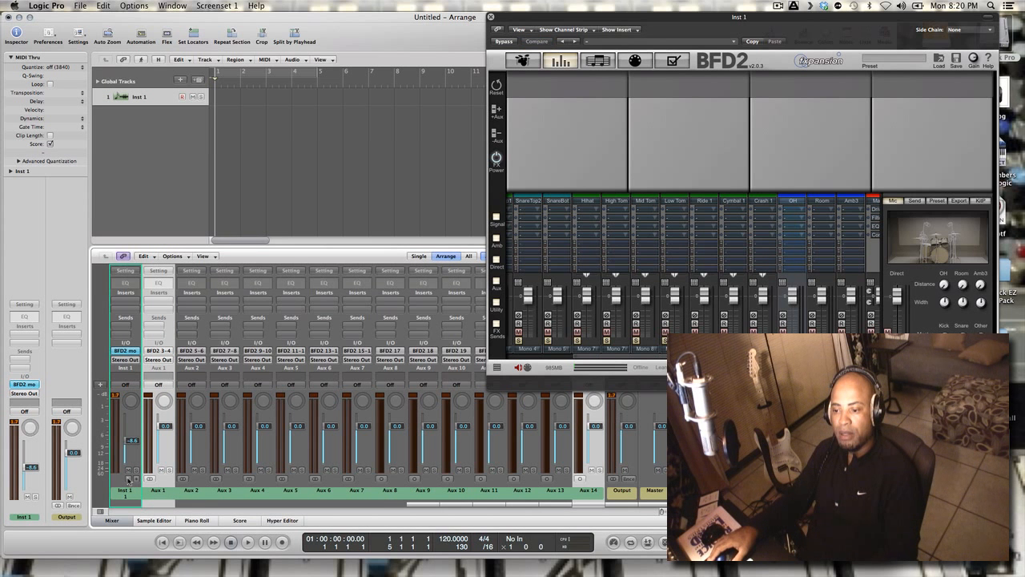
click(136, 480)
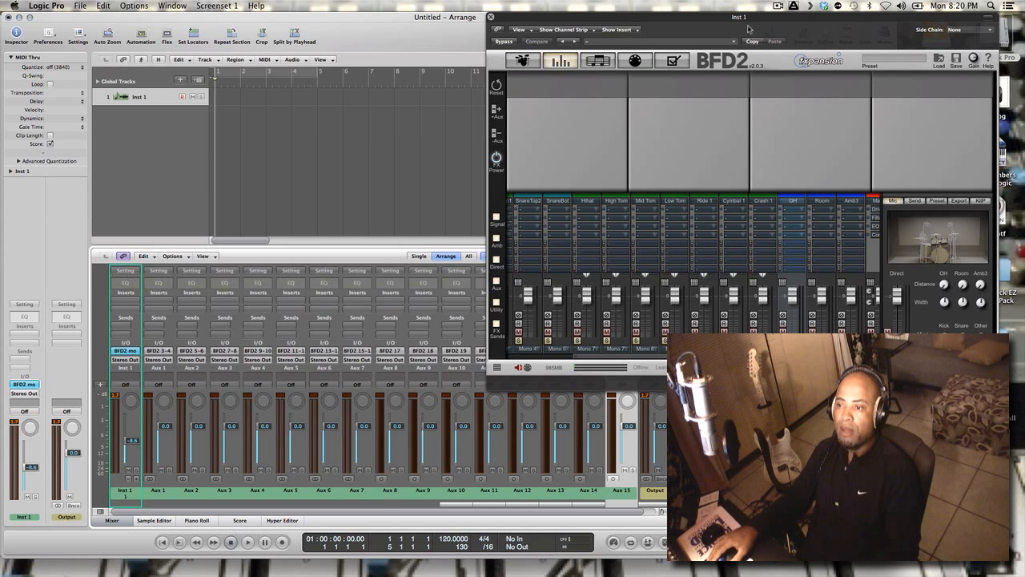
Show BFD2's drum kit page, uncover more of the Logic mixer, and pull the Aux 2 through Aux 5 faders fully down
click(524, 61)
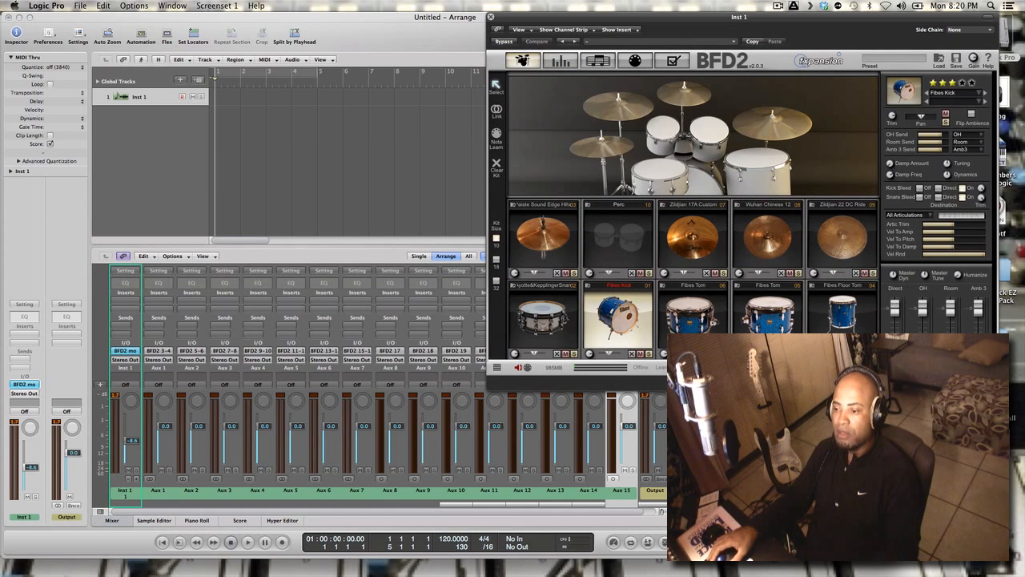
drag(830, 22, 856, 22)
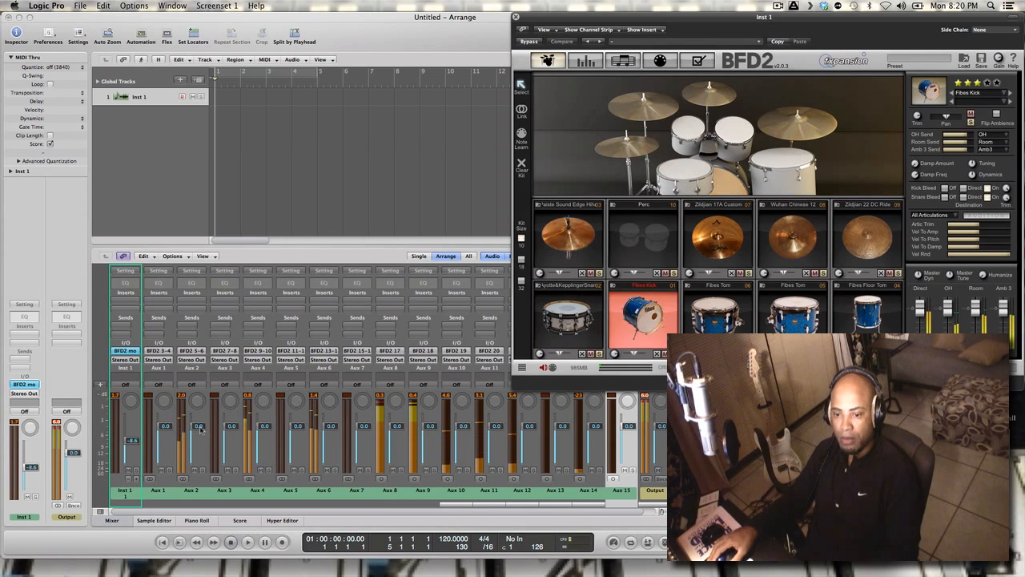
drag(200, 428, 241, 495)
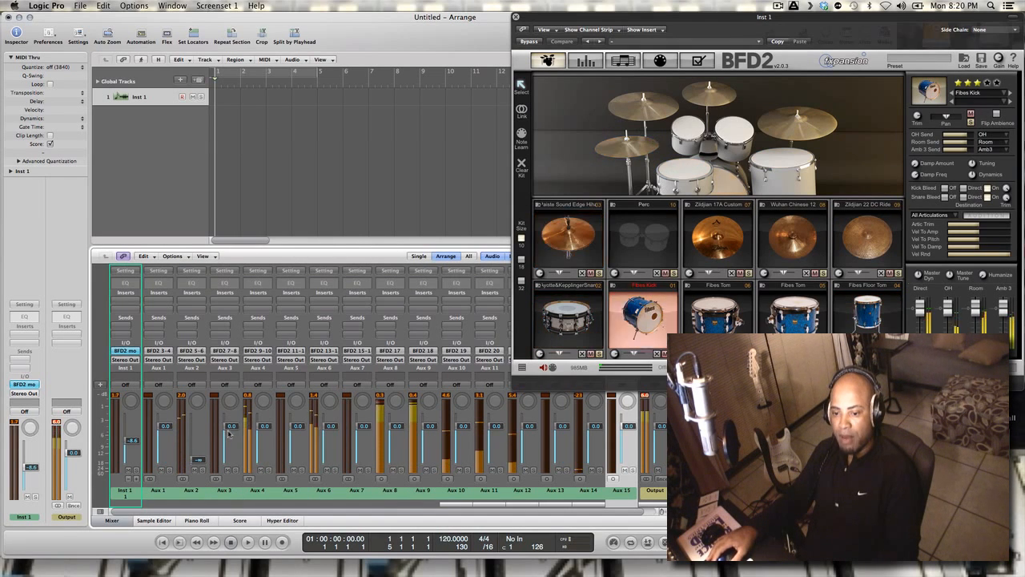
drag(232, 427, 249, 518)
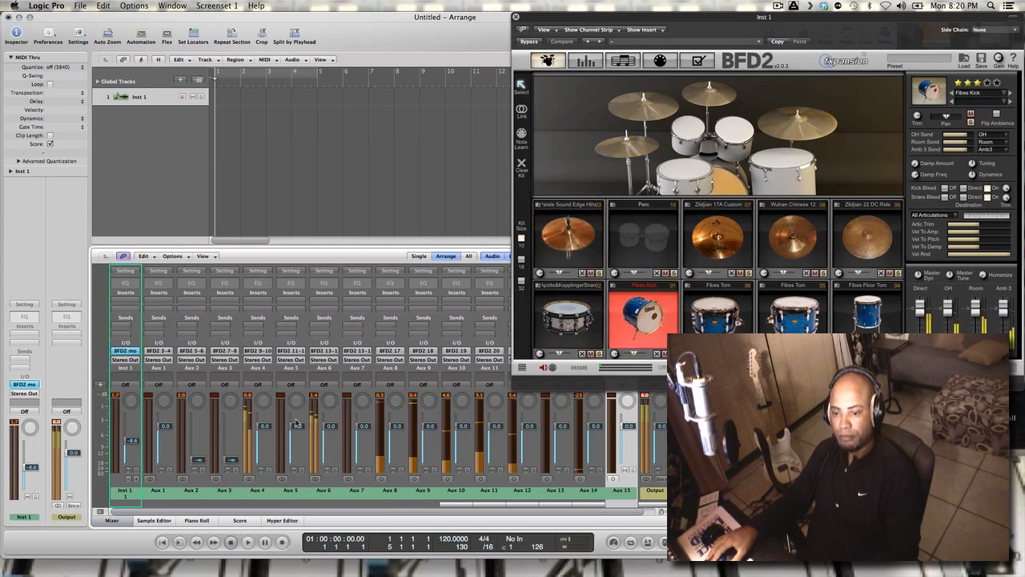
drag(265, 425, 289, 499)
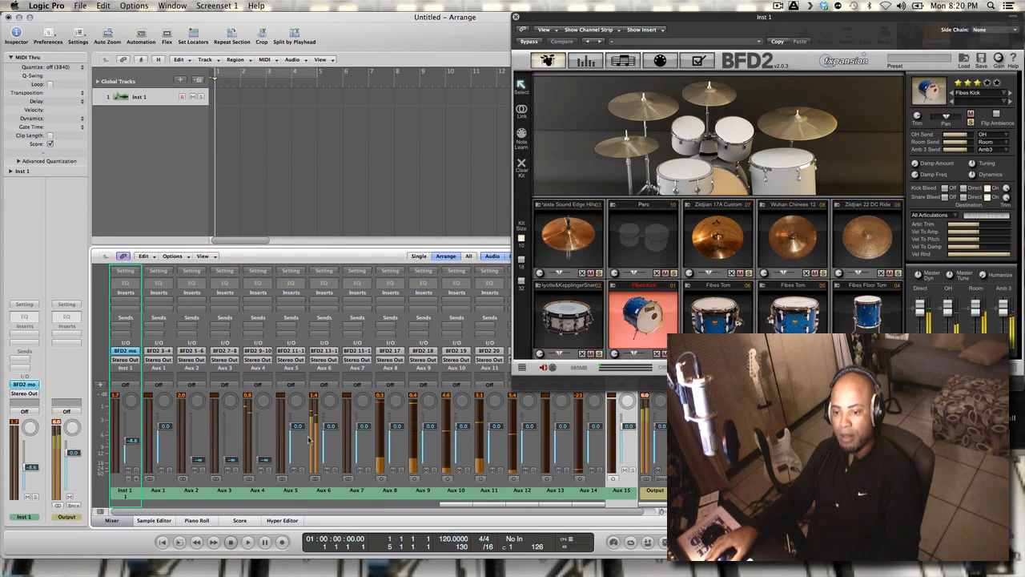
drag(298, 427, 399, 574)
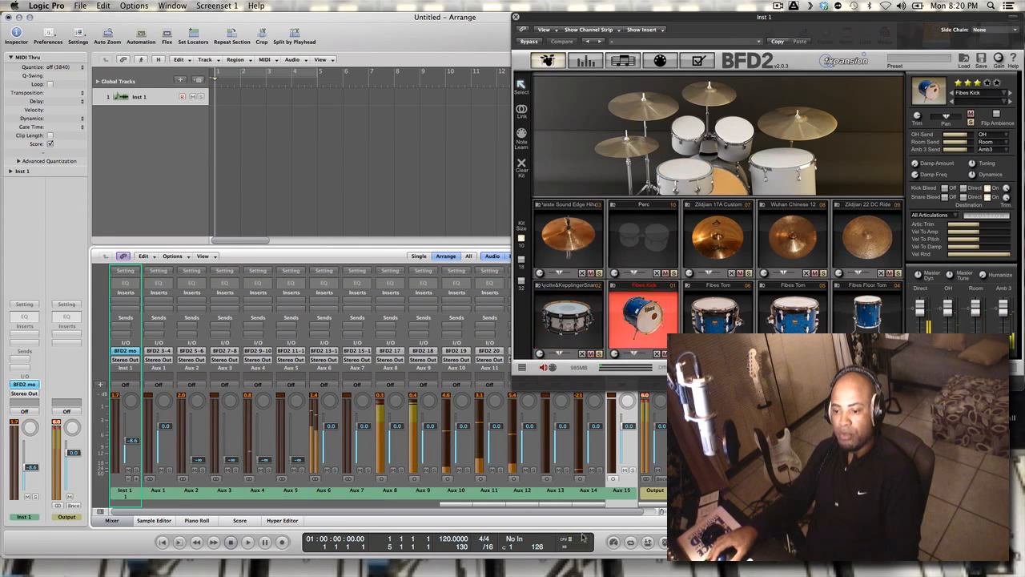
Move the BFD2 window clear of the rest of the Logic mixer and solo the Aux 14 channel
drag(559, 511, 629, 520)
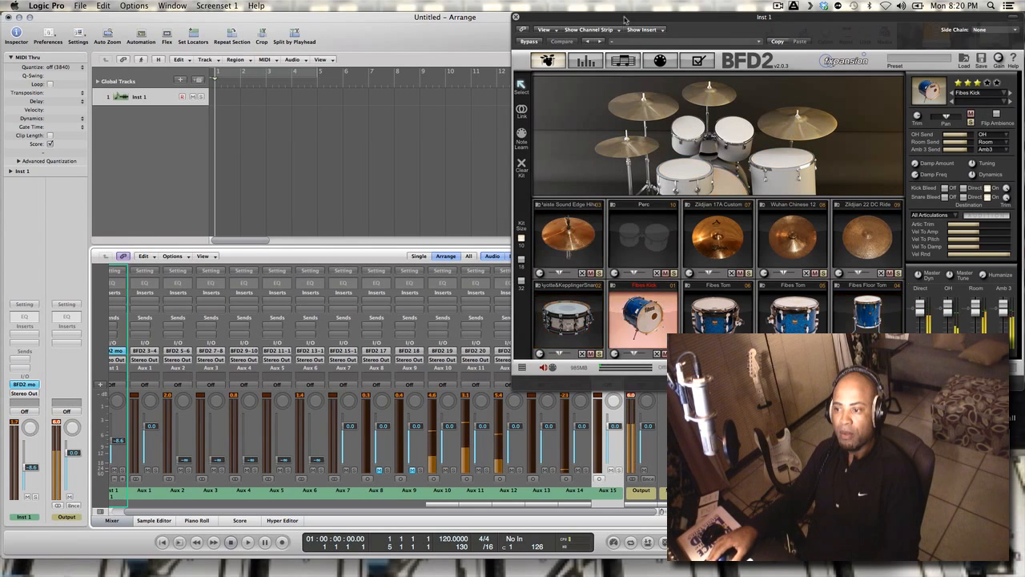
drag(624, 32, 733, 32)
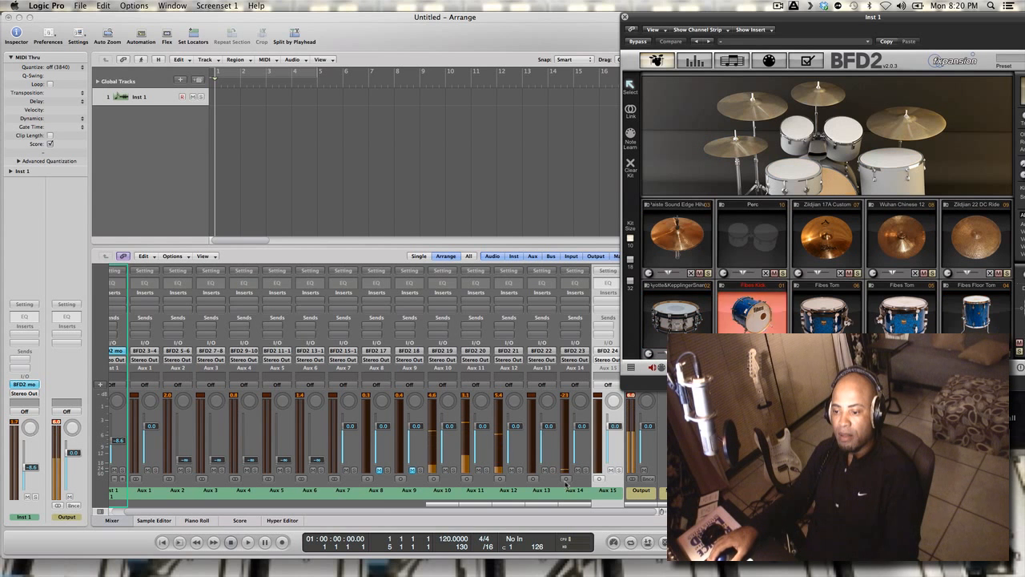
click(587, 472)
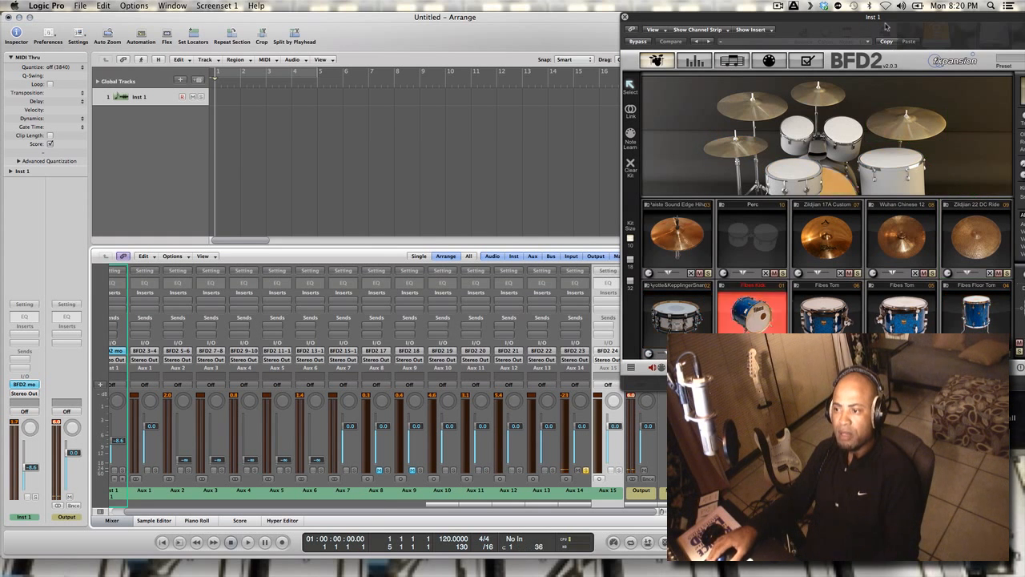
Raise the trim of the hi-hat kit piece in BFD2, and set the Aux 14 fader to +2.9 dB
drag(886, 18, 696, 18)
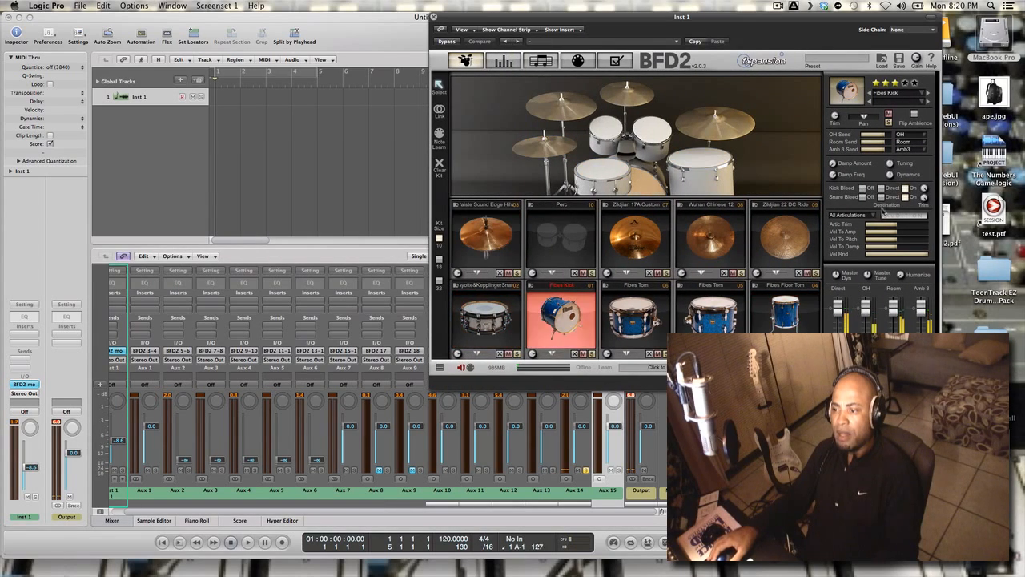
click(507, 255)
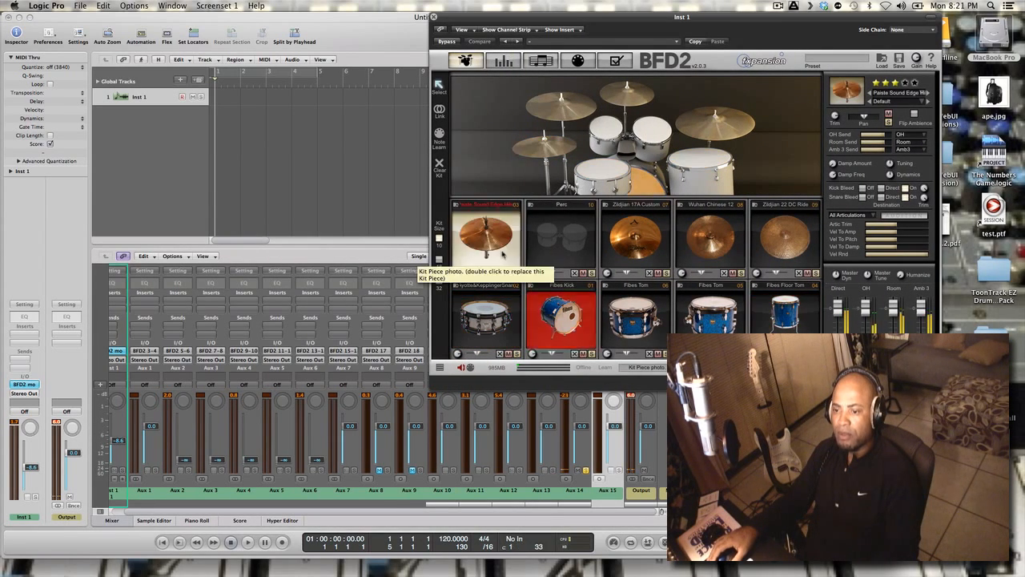
mouse_move(458, 275)
mouse_down()
mouse_move(460, 247)
mouse_move(470, 259)
mouse_up()
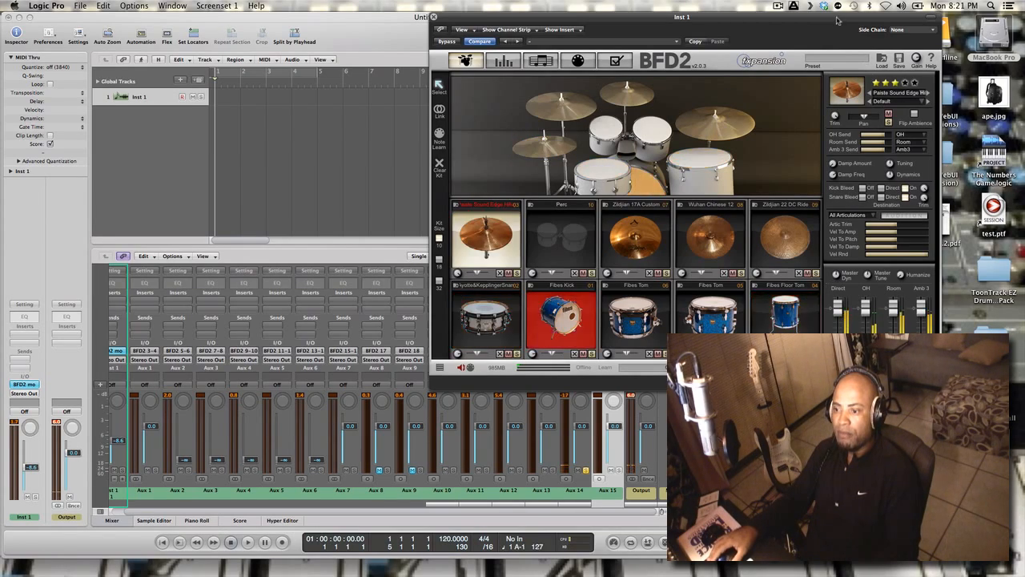
drag(840, 26, 872, 24)
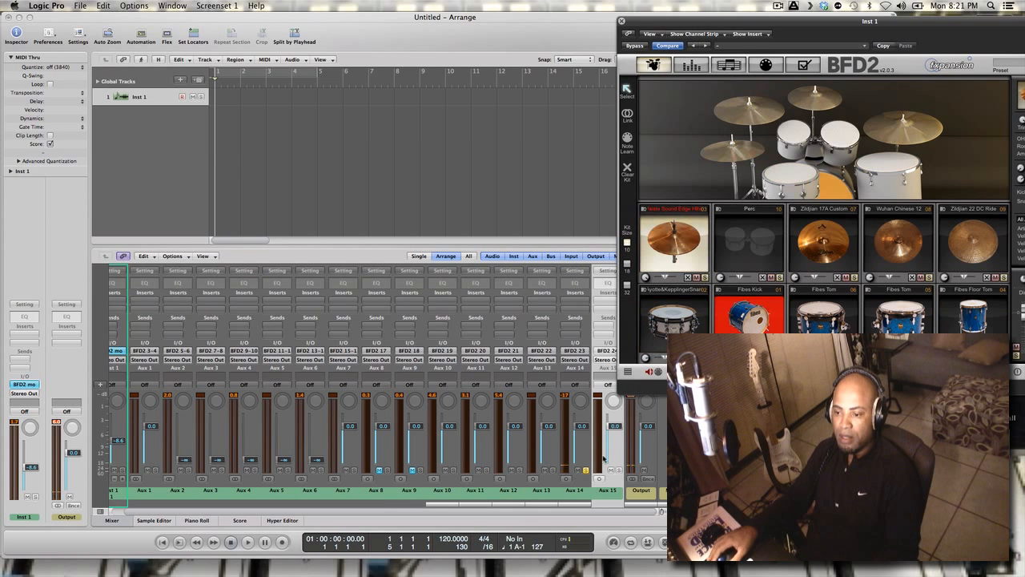
drag(583, 400, 583, 411)
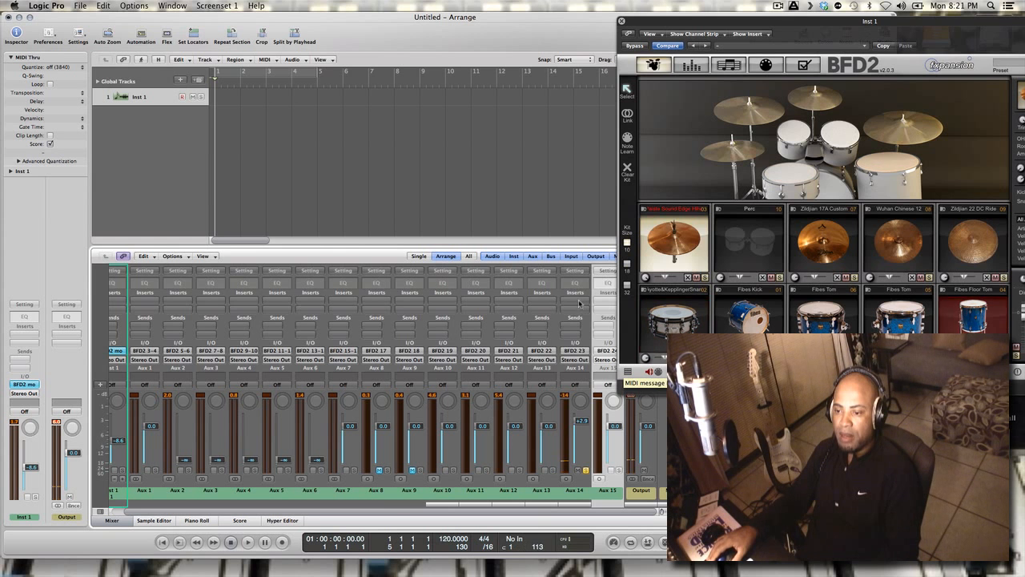
Insert the Waves SSLComp (m) plug-in on Aux 14 and close its window
click(581, 308)
mouse_move(589, 335)
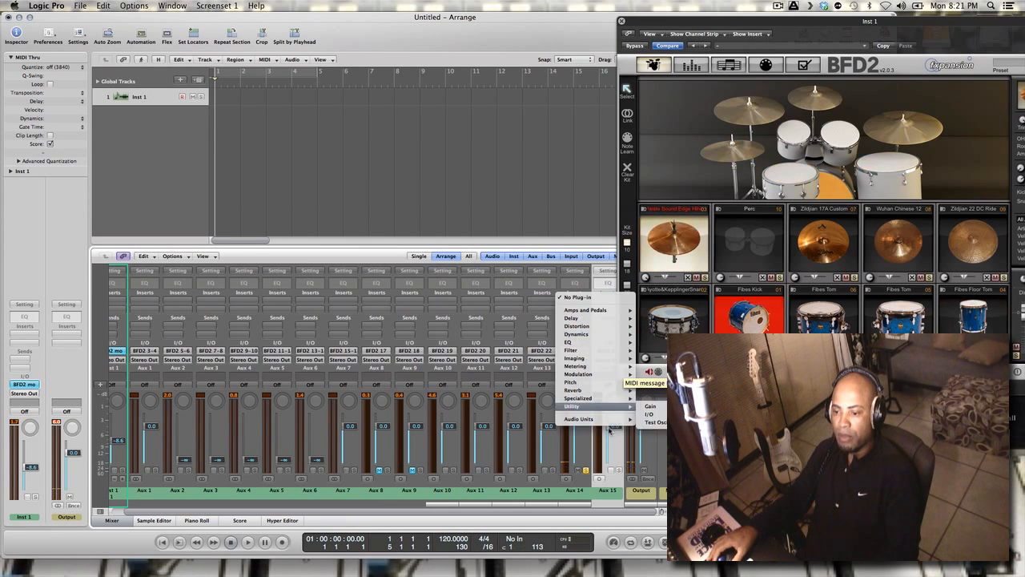
mouse_move(617, 420)
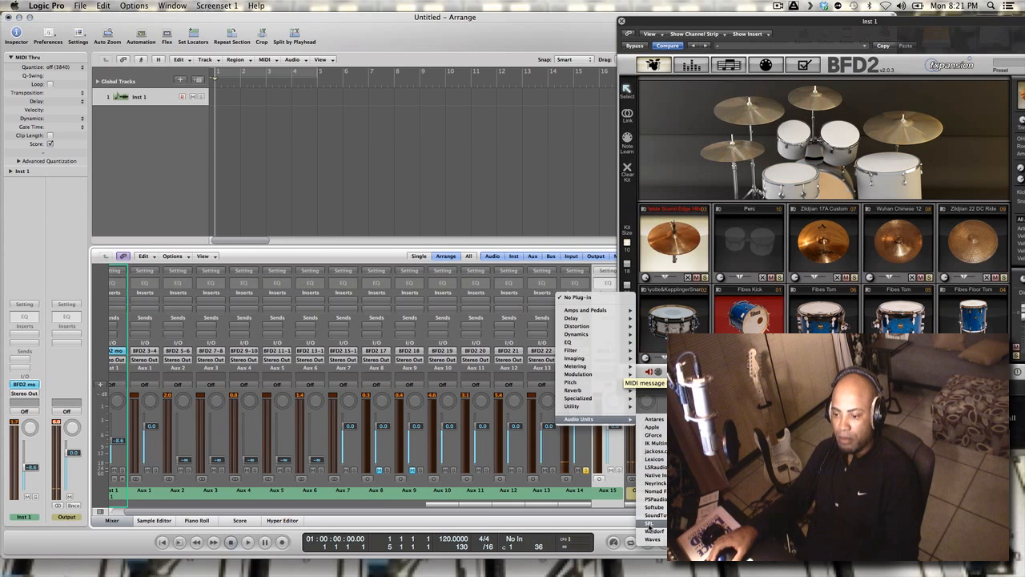
mouse_move(654, 539)
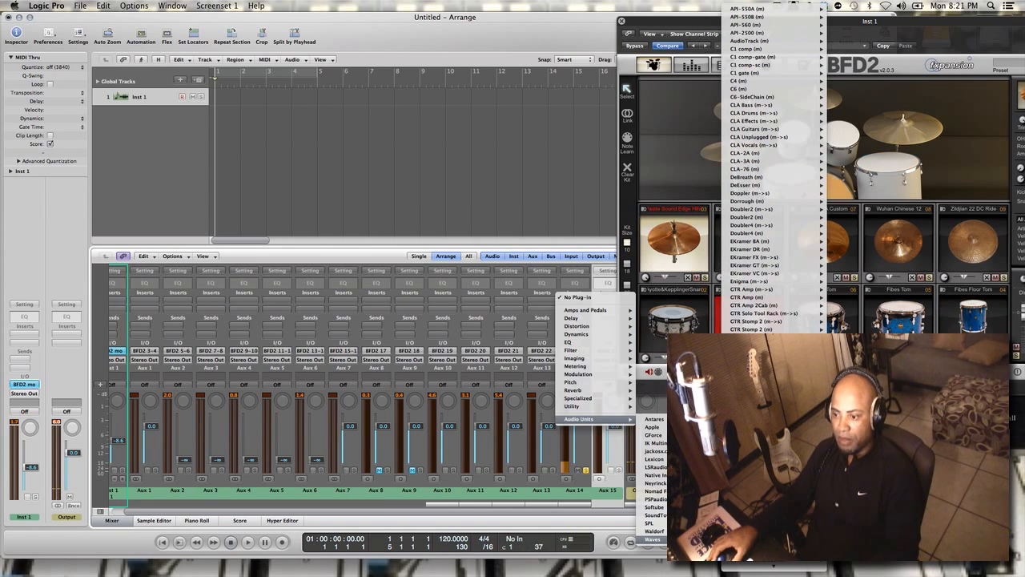
scroll(773, 449, down, 10)
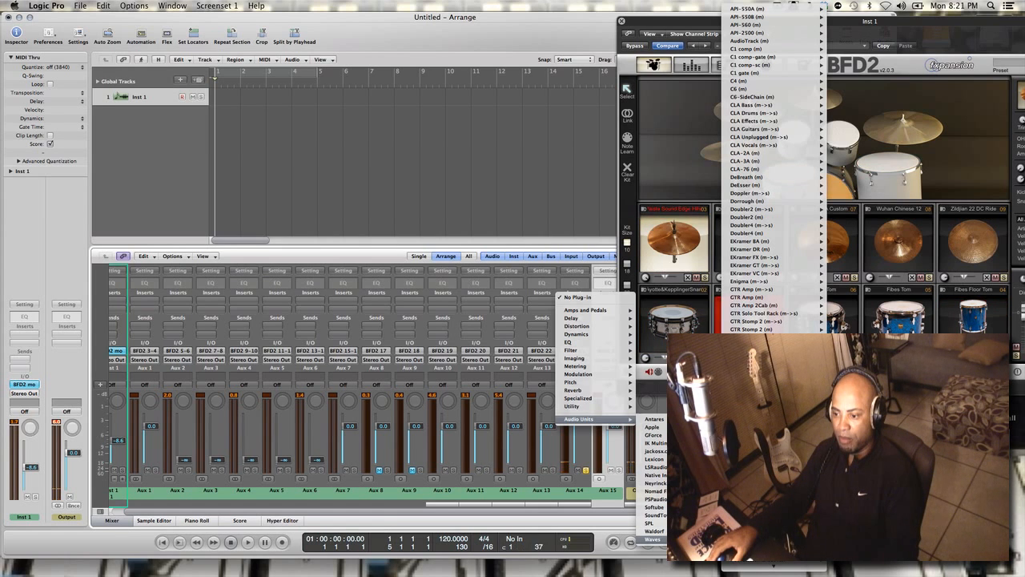
scroll(776, 169, down, 10)
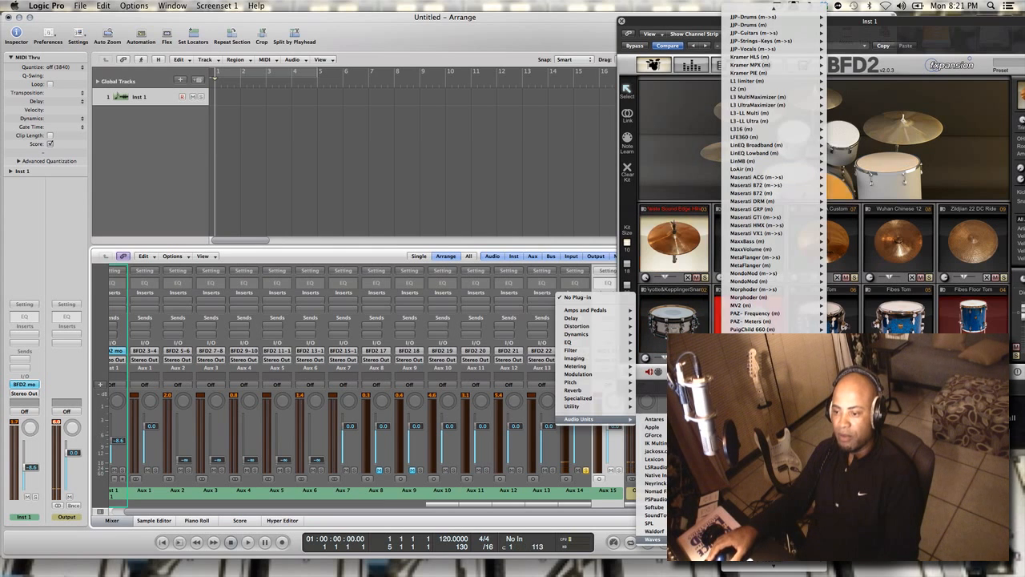
click(843, 514)
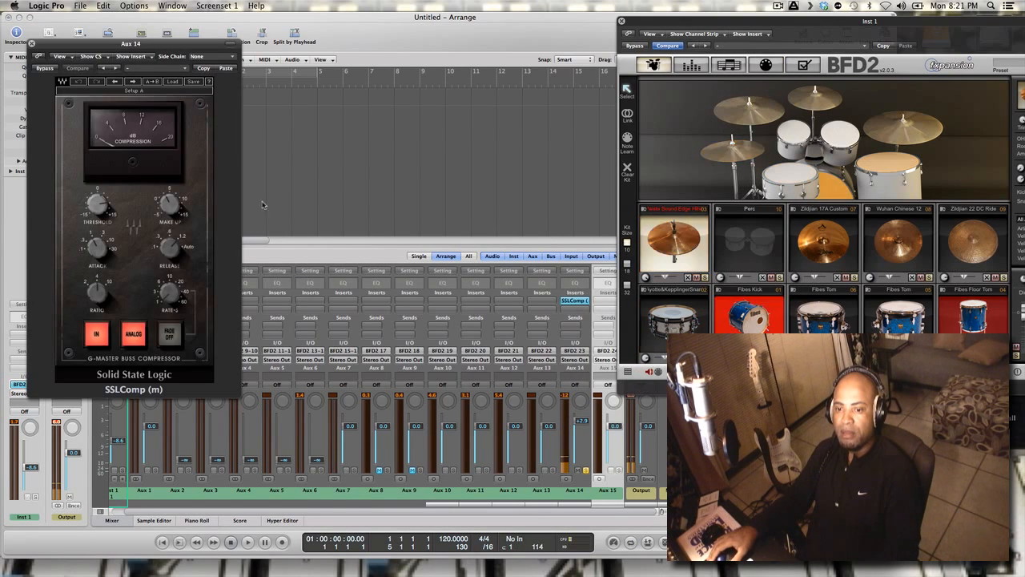
click(32, 43)
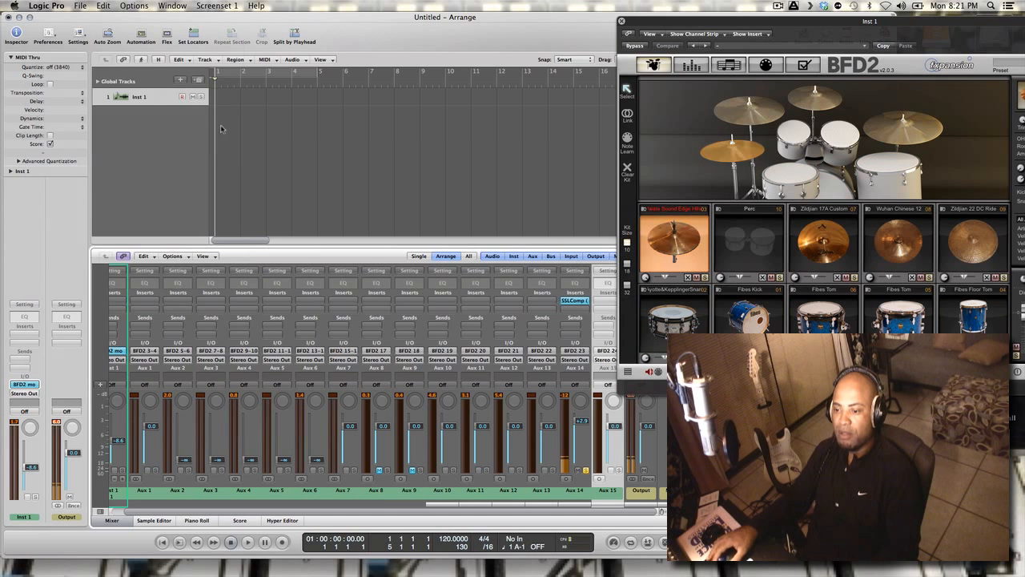
Replace the SSLComp insert on Aux 14 with Logic's own Compressor
click(582, 303)
mouse_move(599, 351)
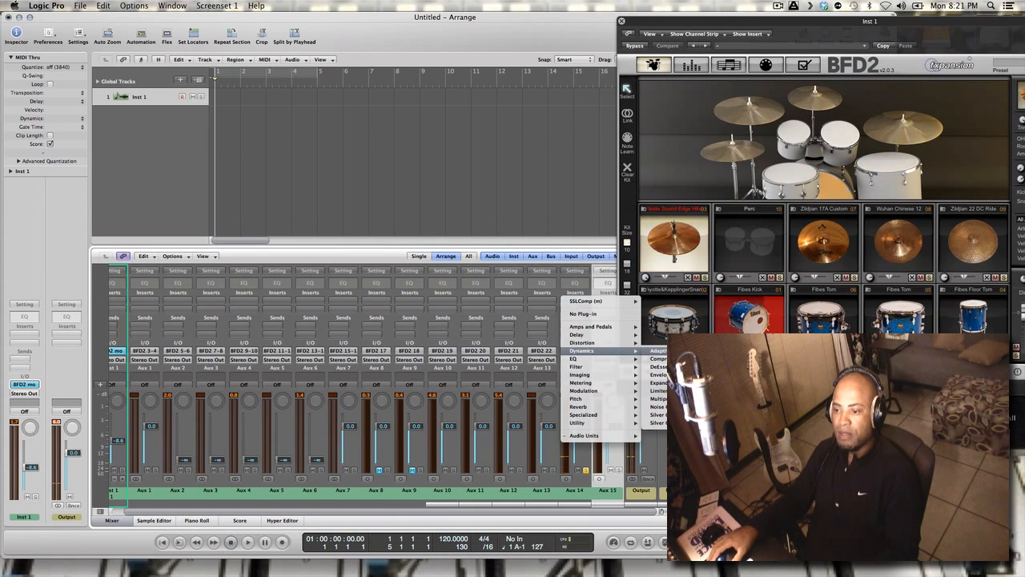
click(657, 358)
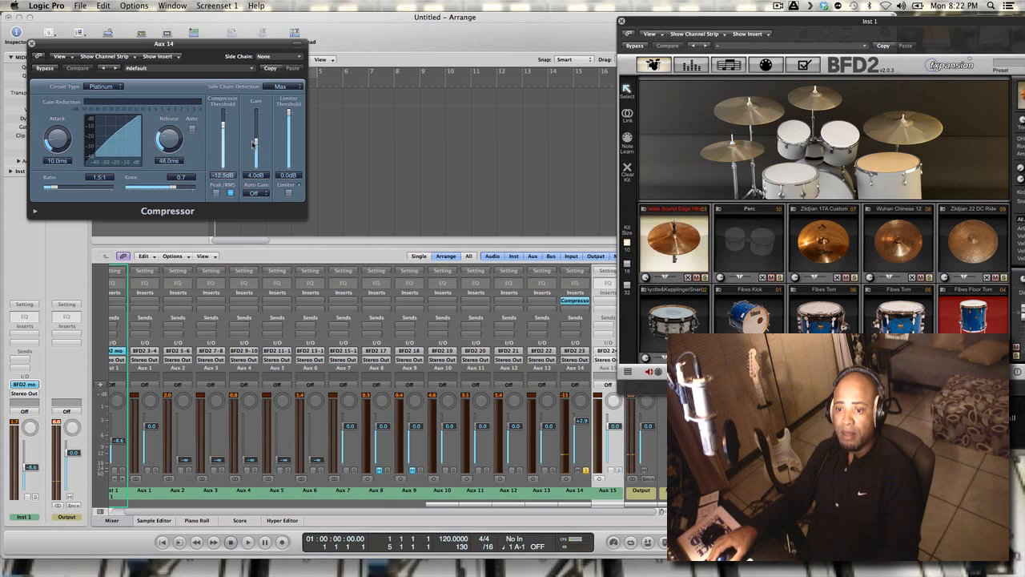
Set the Aux 14 compressor's threshold to -24.5 dB, attack to 1.5 ms, ratio to 13:1 and gain to 12 dB
drag(255, 143, 255, 131)
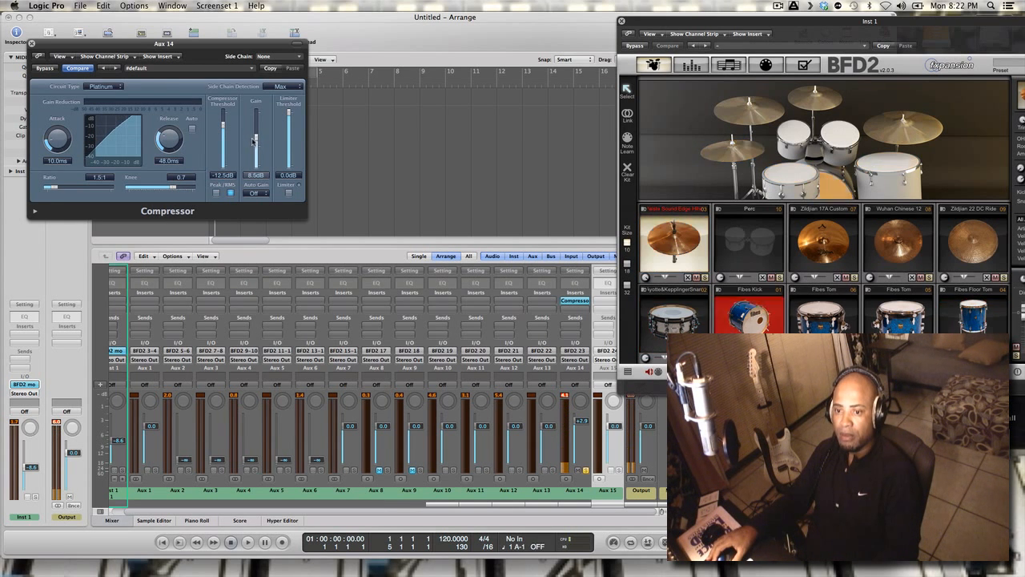
drag(223, 136, 223, 143)
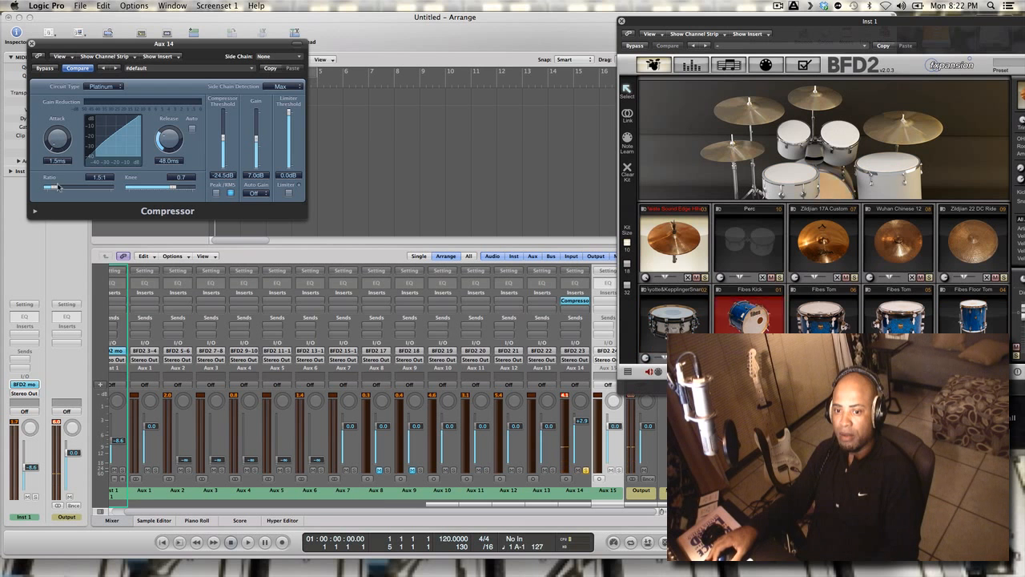
drag(64, 188, 93, 186)
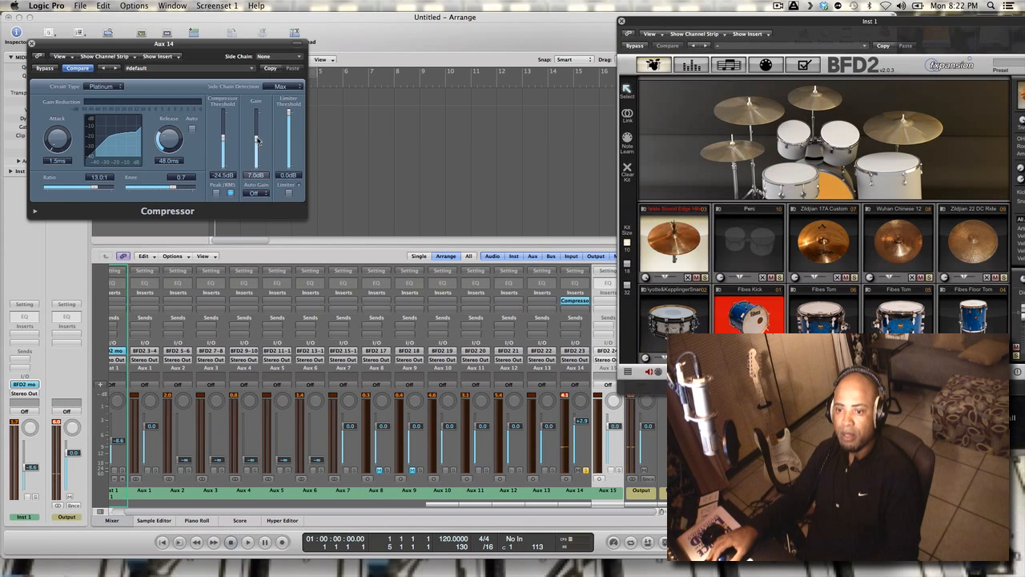
drag(258, 135, 258, 138)
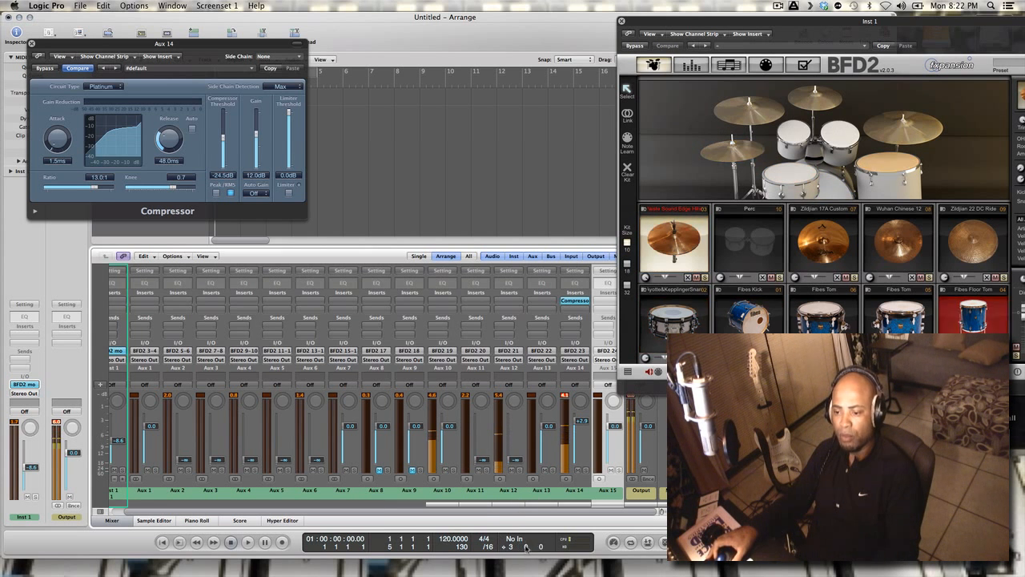
Pull the Aux 10 fader all the way down and set the Aux 11 fader to -0.3 dB
drag(449, 427, 452, 454)
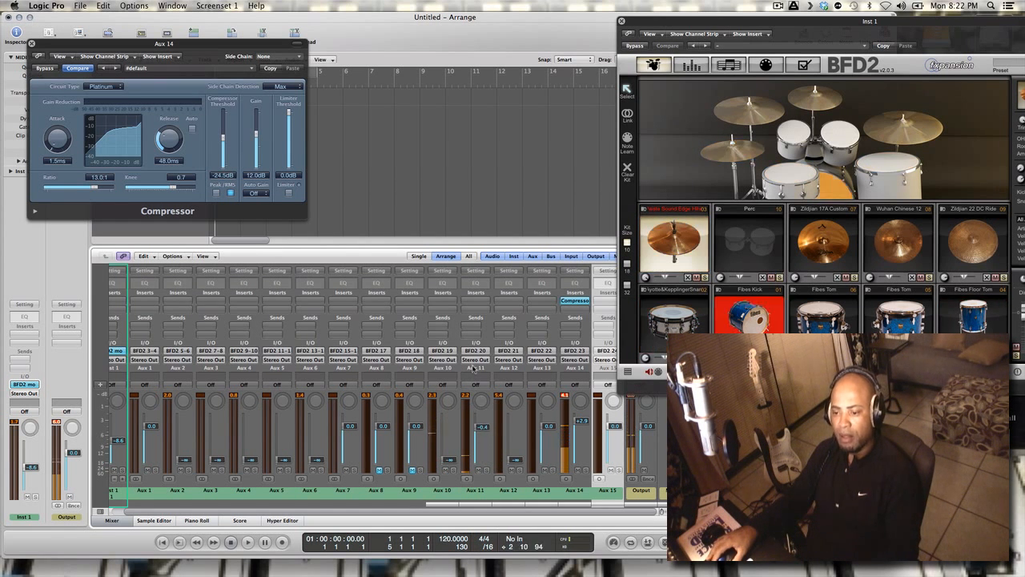
drag(473, 409, 472, 369)
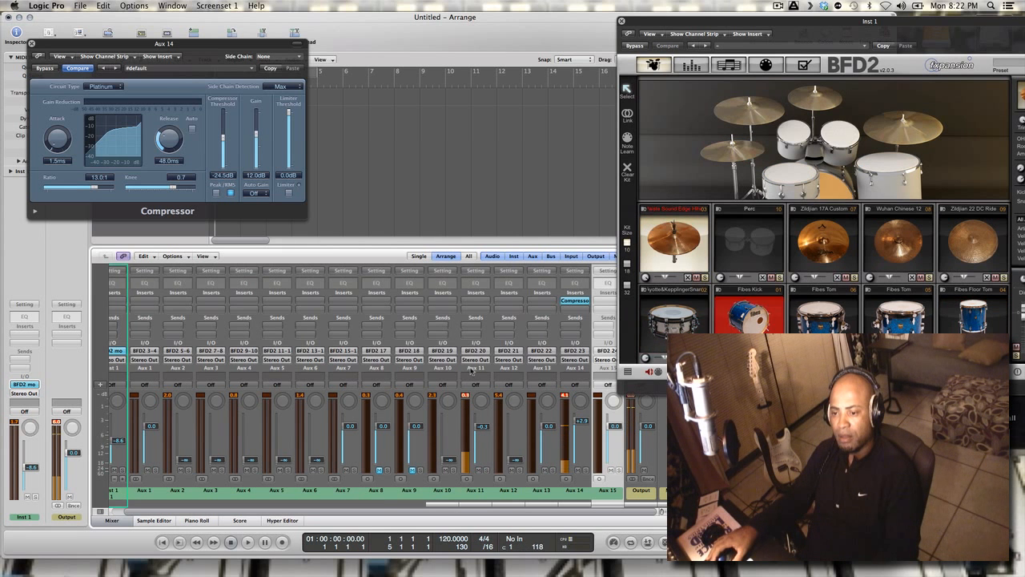
Insert Logic's mono Compressor on the Aux 11 channel strip
click(474, 303)
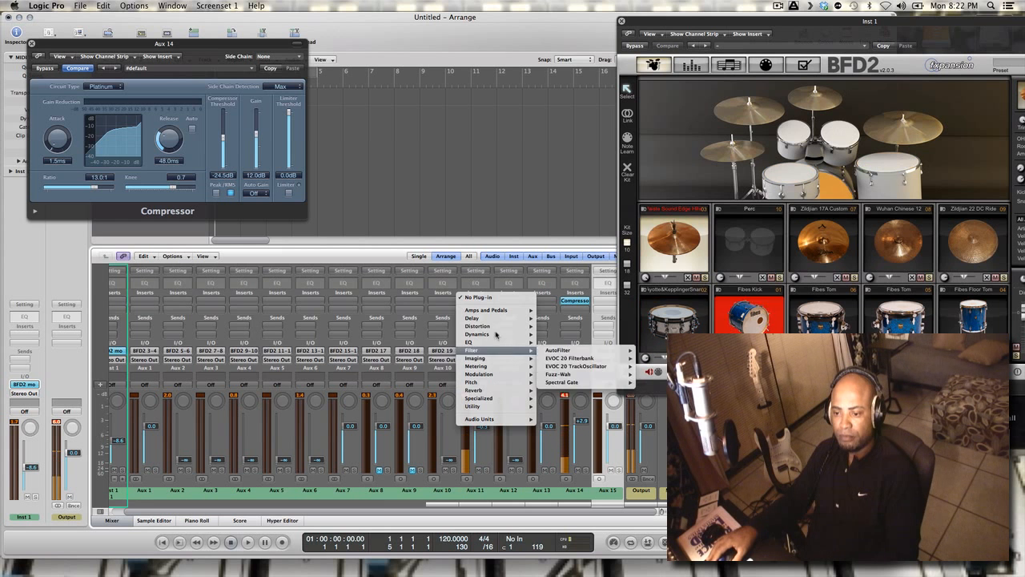
mouse_move(497, 334)
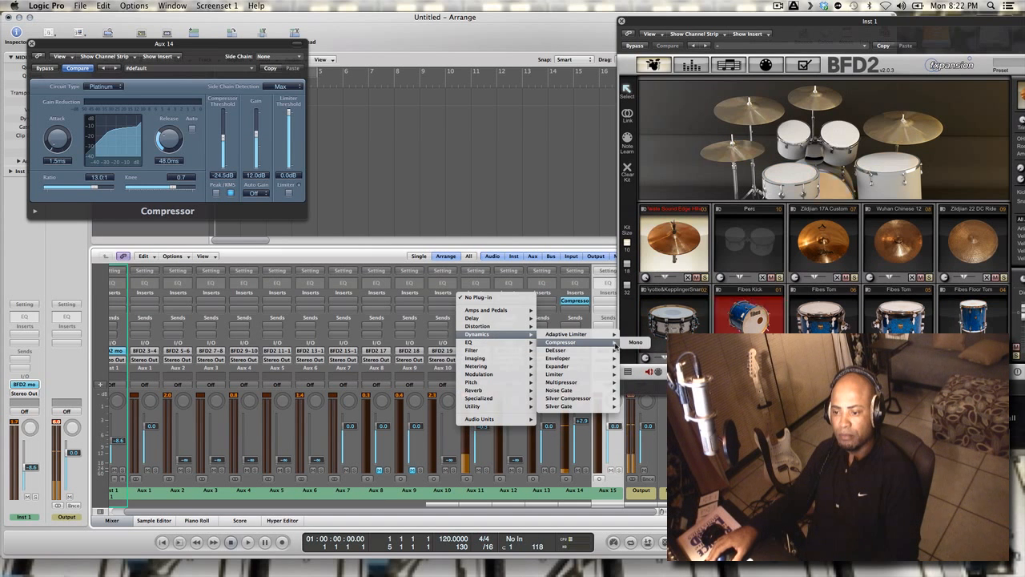
mouse_move(613, 343)
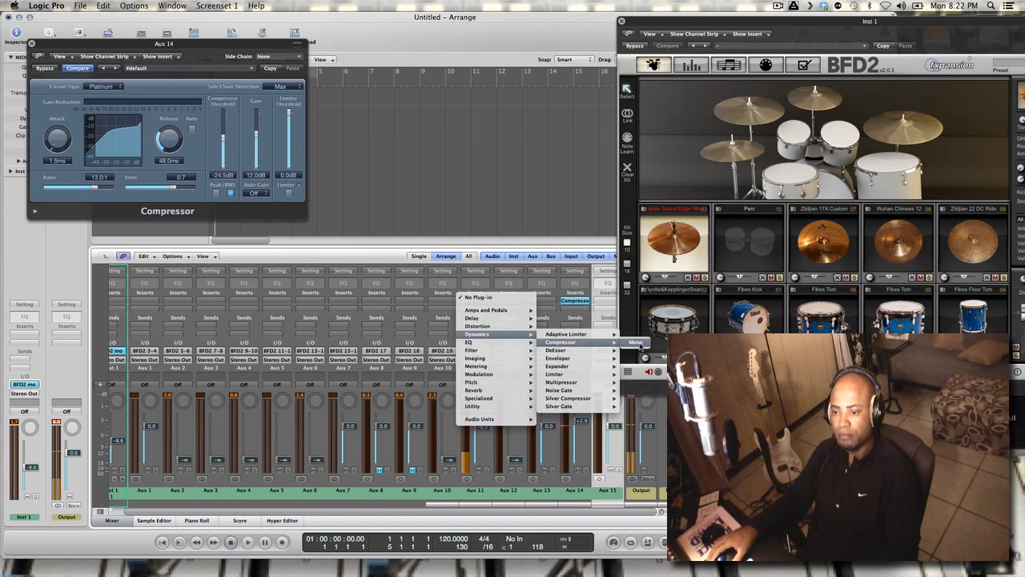
click(638, 344)
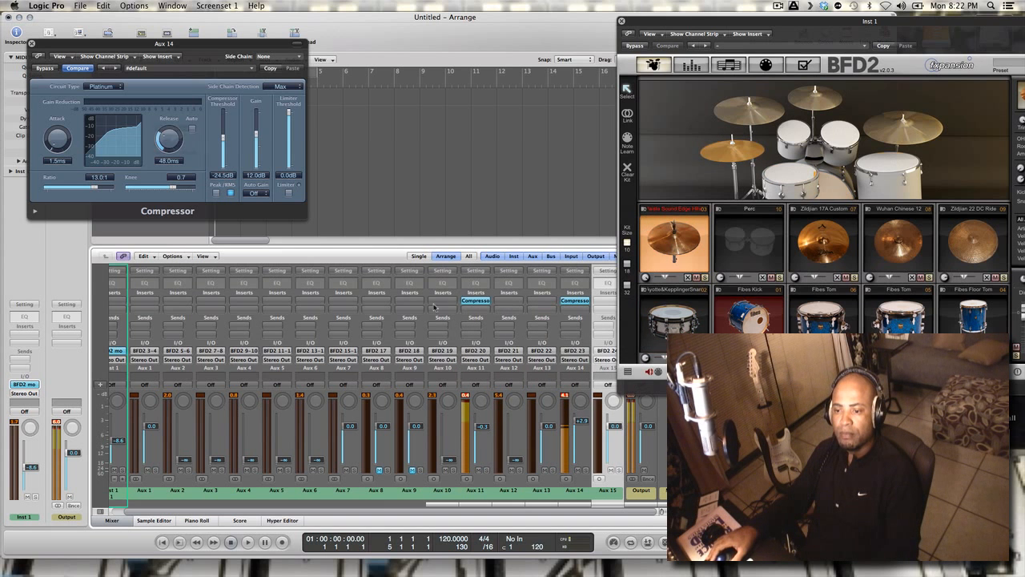
Set the Aux 11 compressor's release to 550 ms and its gain to 4 dB
drag(273, 157, 268, 146)
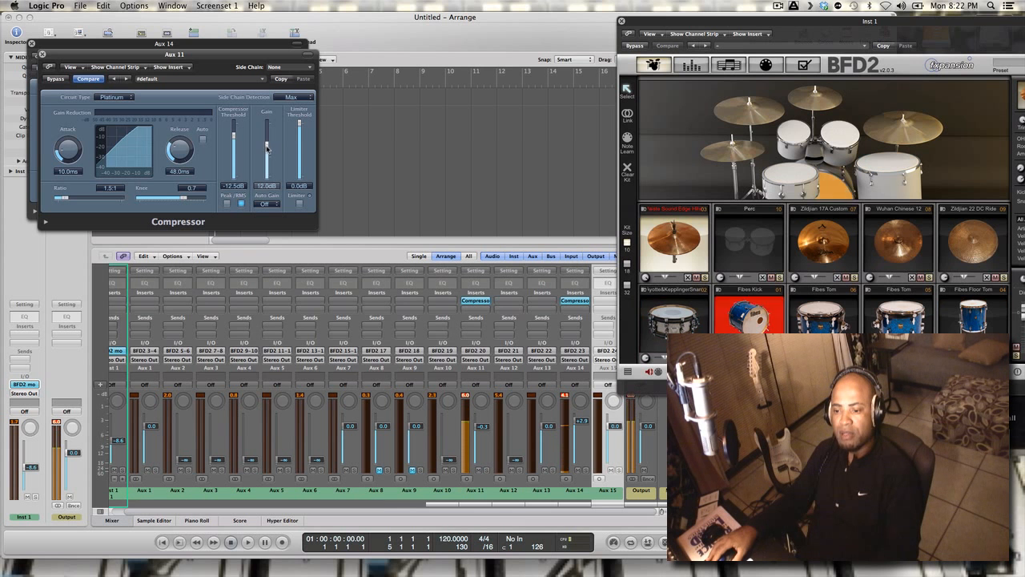
drag(267, 147, 267, 143)
drag(179, 146, 178, 120)
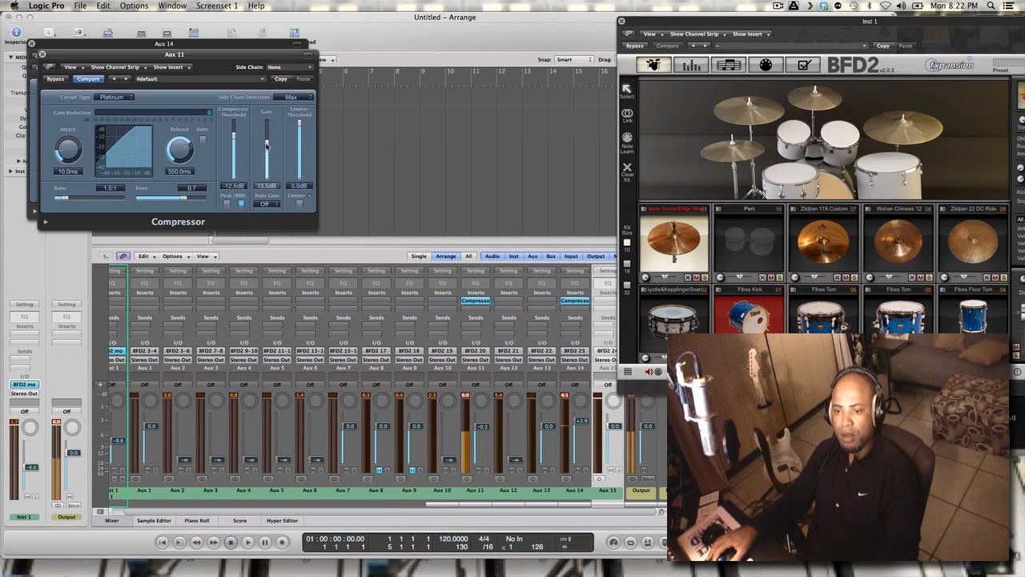
drag(266, 143, 268, 156)
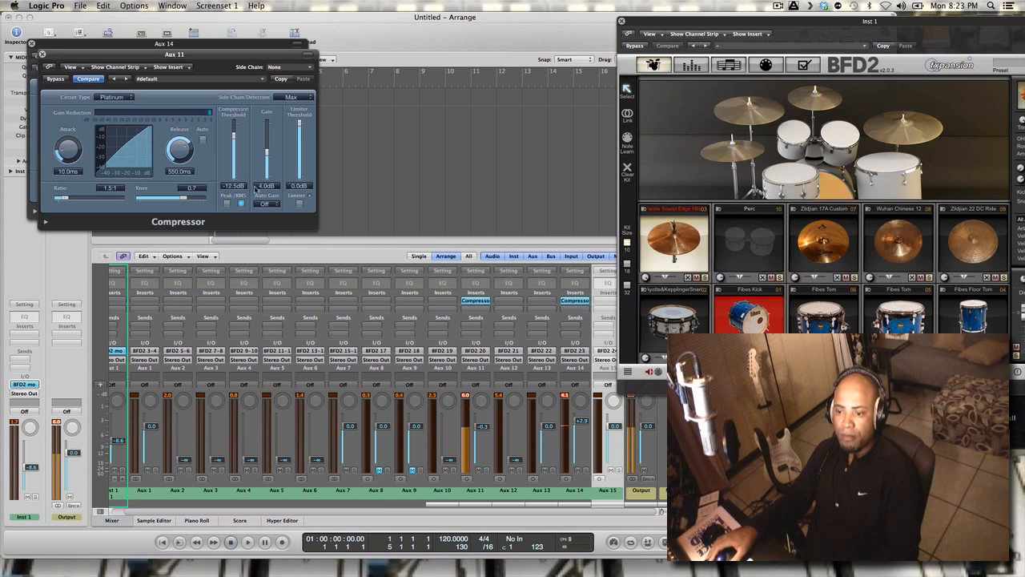
Add a Channel EQ to Aux 11 and boost its 1200 Hz band by 14.5 dB, moving it to 3600 Hz
click(475, 309)
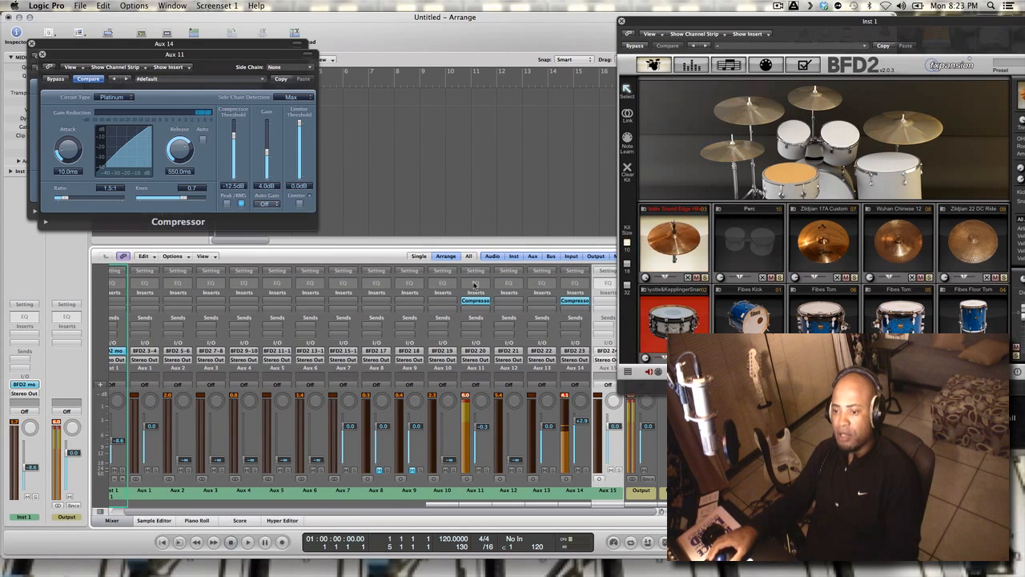
click(390, 232)
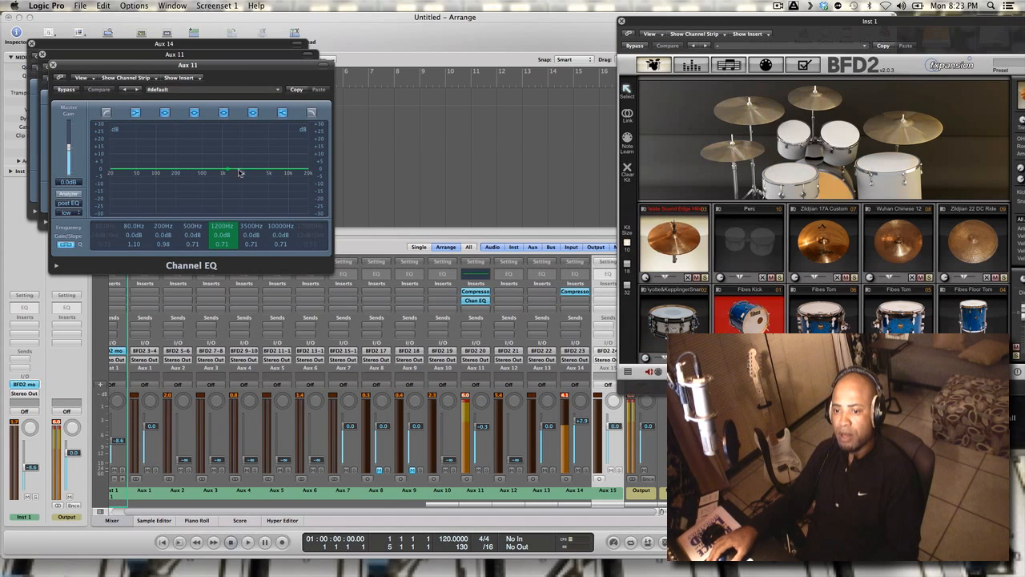
drag(235, 180, 258, 146)
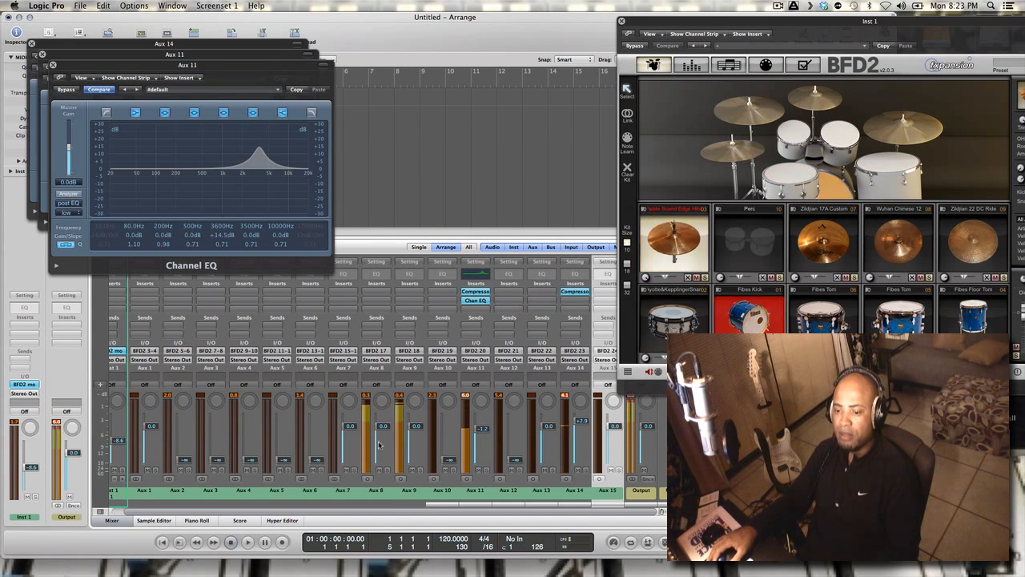
Set the faders of Aux 8 to -2.3 dB, Aux 12 to +1.8 dB and Aux 11 to -2.5 dB
drag(384, 432, 382, 440)
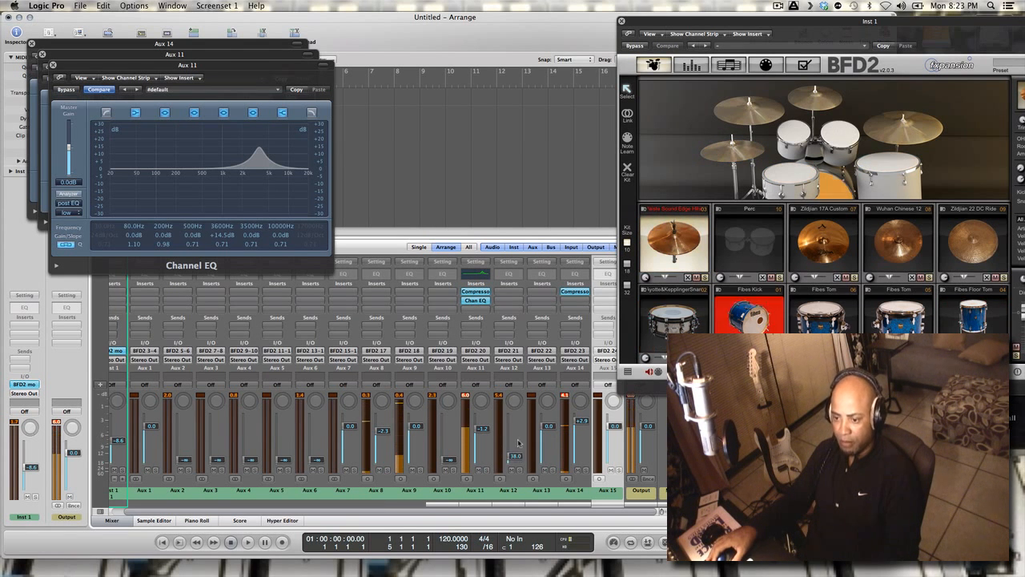
drag(516, 460, 516, 425)
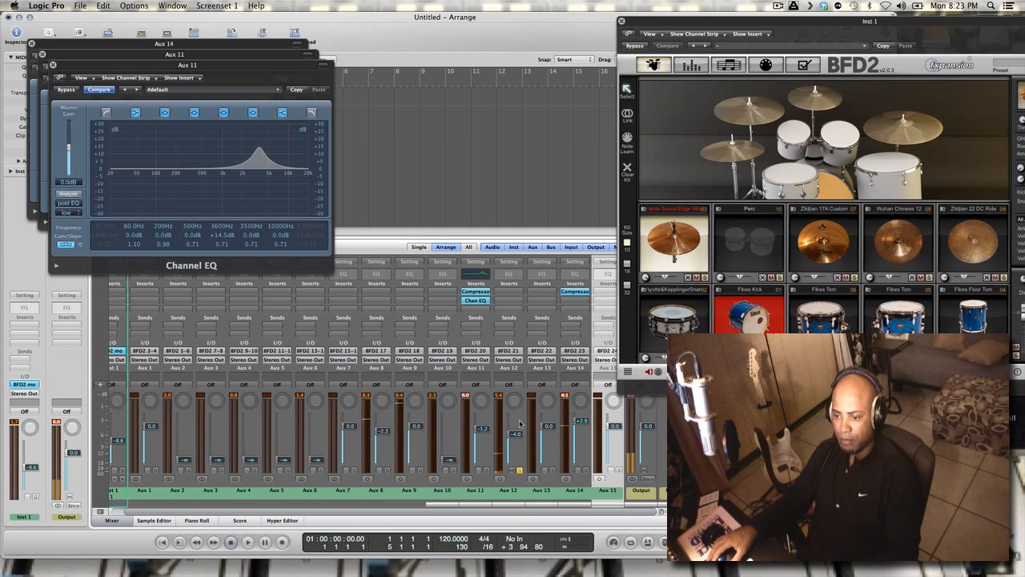
drag(522, 473, 517, 400)
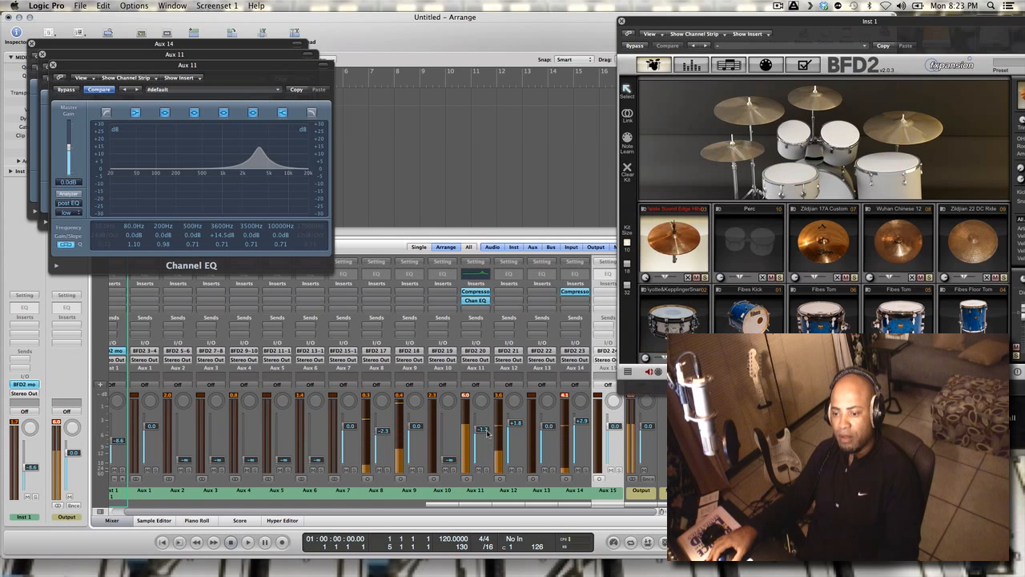
drag(486, 436, 486, 434)
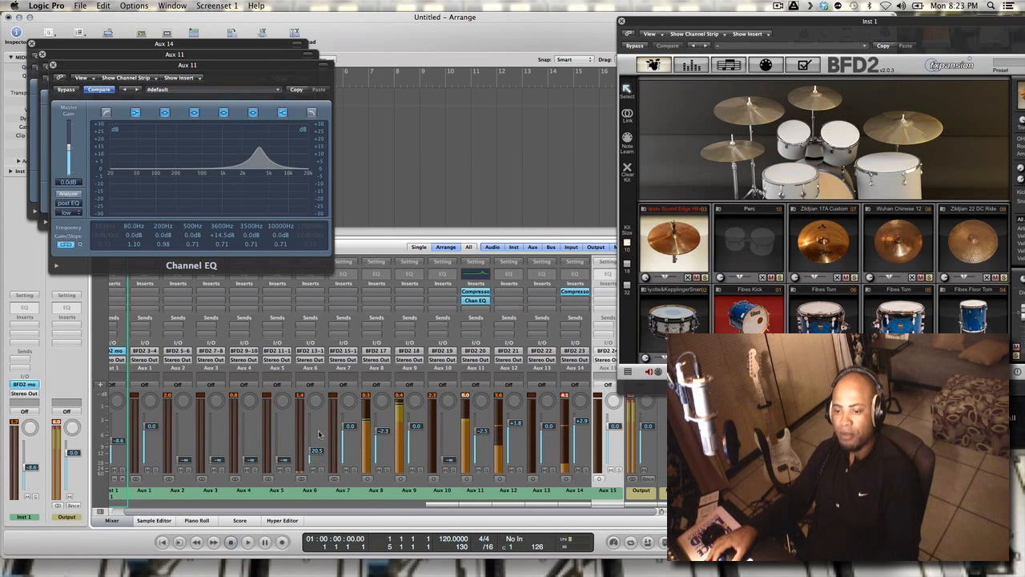
Set the faders of Aux 6 to -1.4 dB, Aux 4 to -14.6 dB, Aux 2 to -2.0 dB and Aux 14 to -3.1 dB
drag(321, 414, 328, 400)
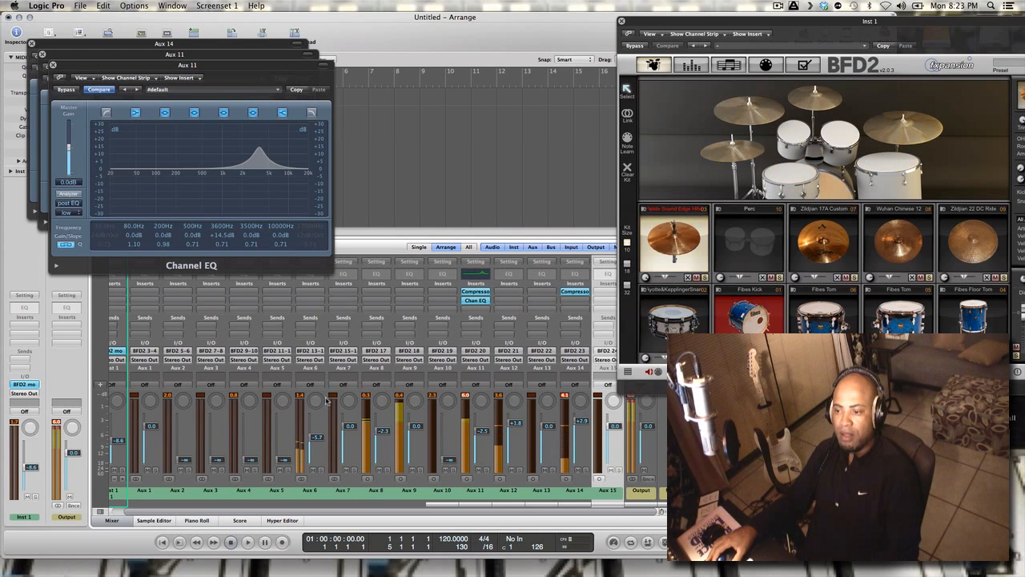
drag(325, 410, 327, 390)
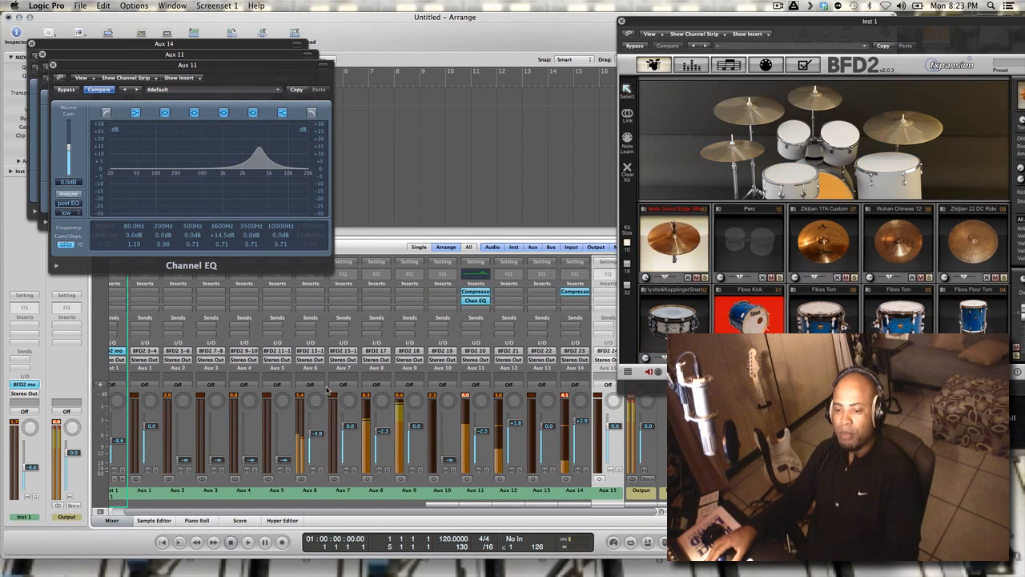
drag(251, 460, 253, 423)
drag(184, 460, 189, 383)
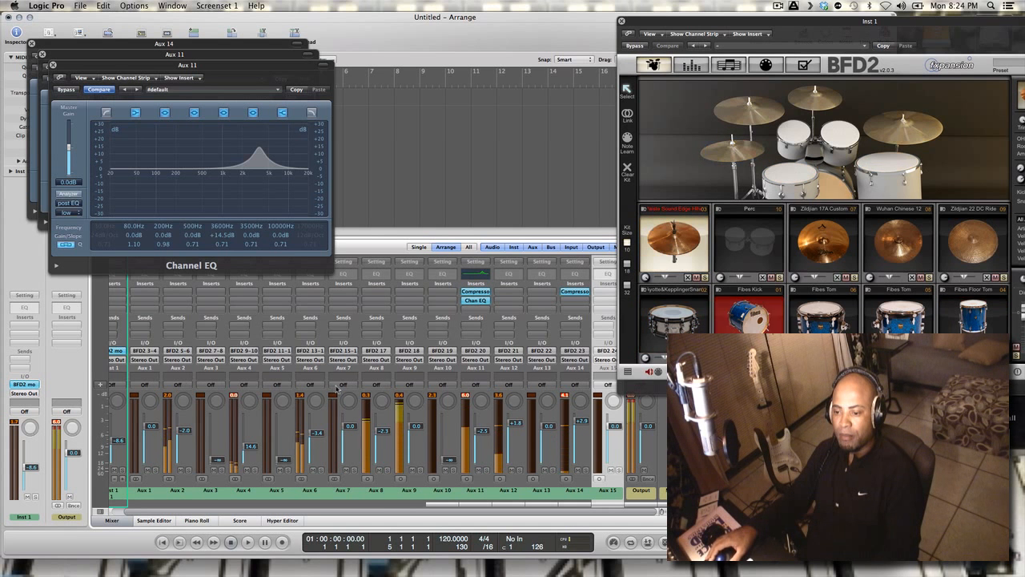
drag(584, 427, 581, 459)
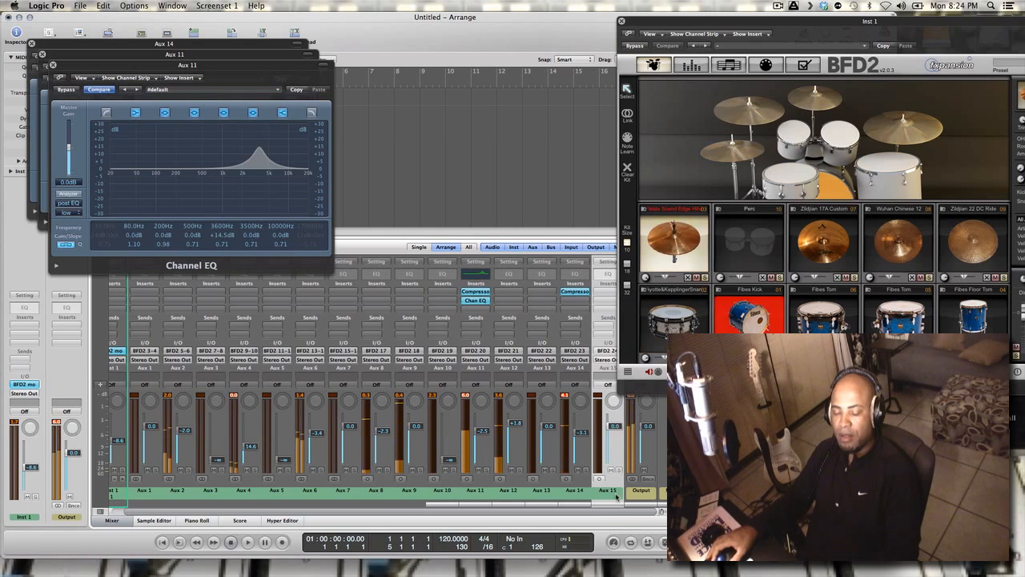
Close the Channel EQ window and both Compressor windows of Aux 11 and Aux 14
click(52, 65)
click(42, 54)
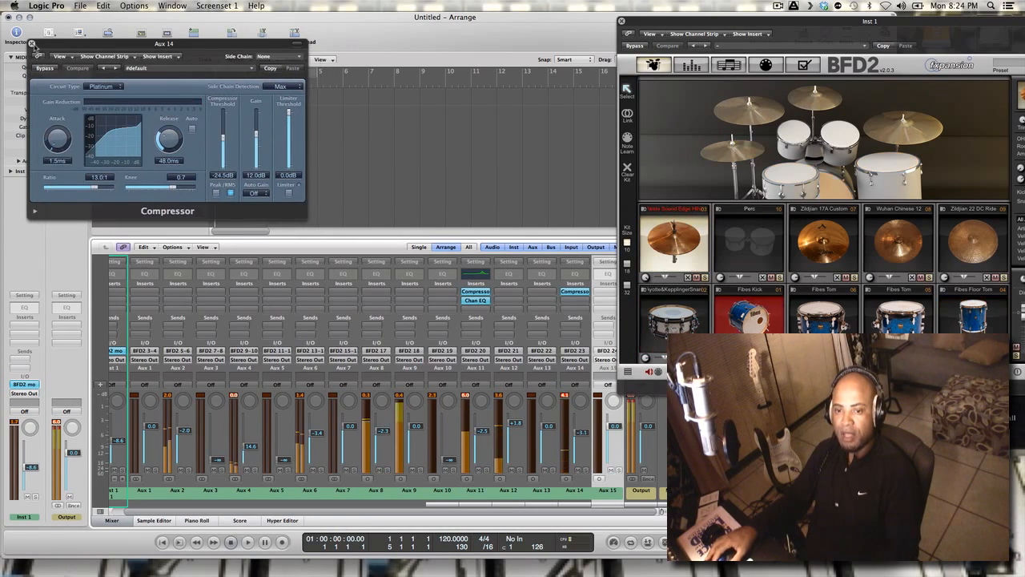
click(32, 42)
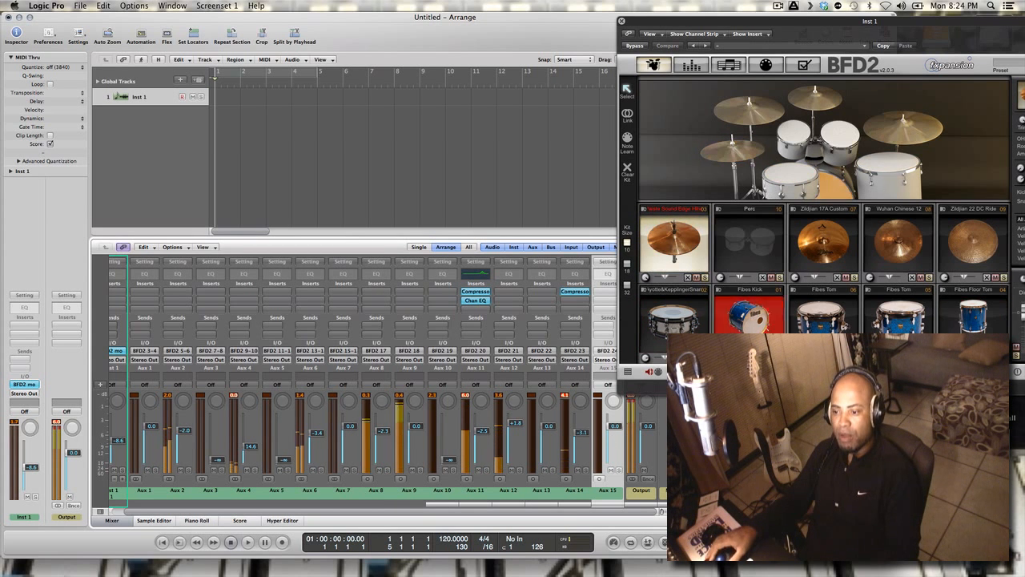
Reposition the BFD2 window fully on screen and set the Output fader to -2.9 dB
drag(647, 428, 649, 433)
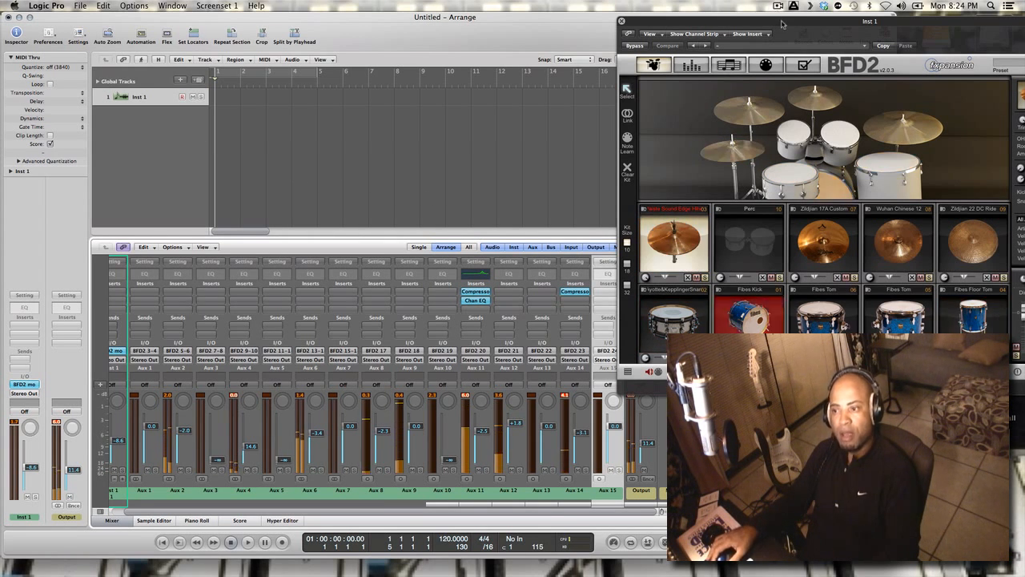
drag(785, 20, 673, 14)
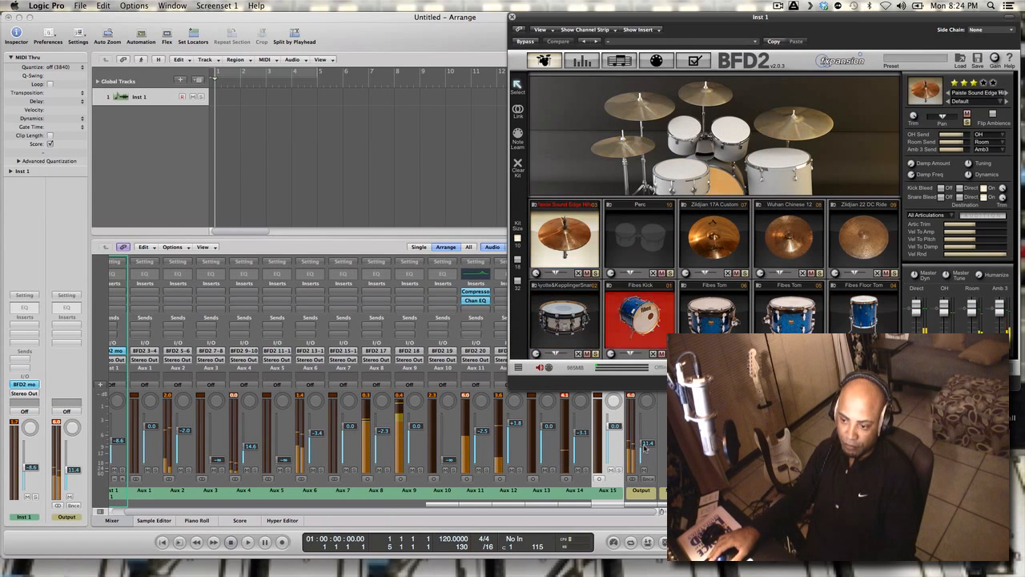
drag(646, 445, 650, 418)
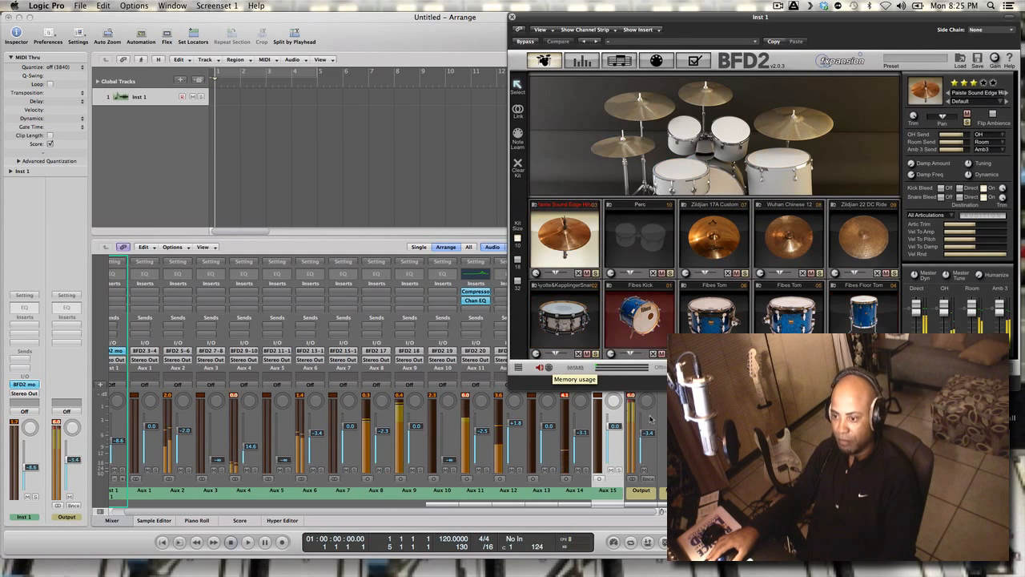
click(228, 542)
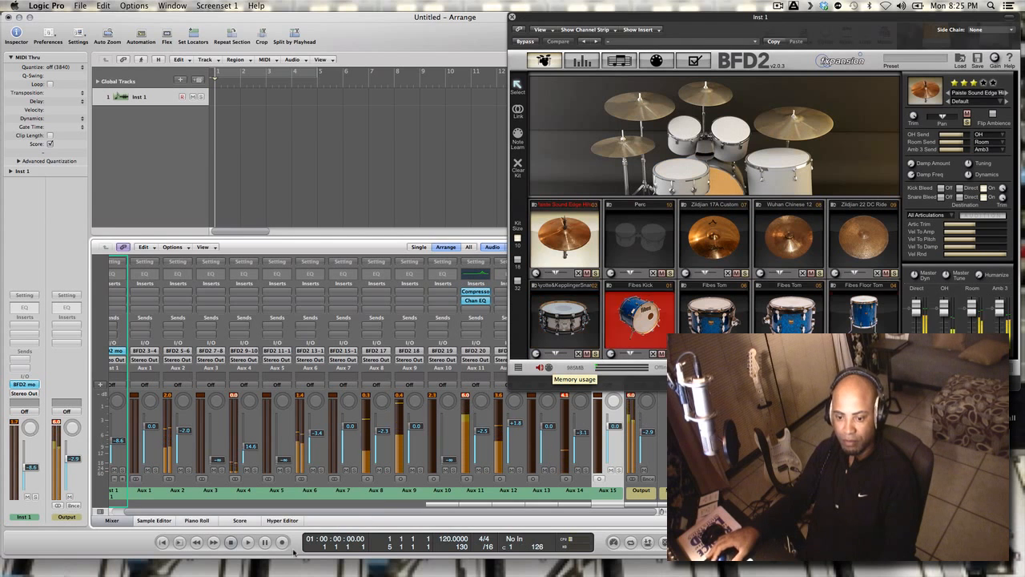
click(232, 543)
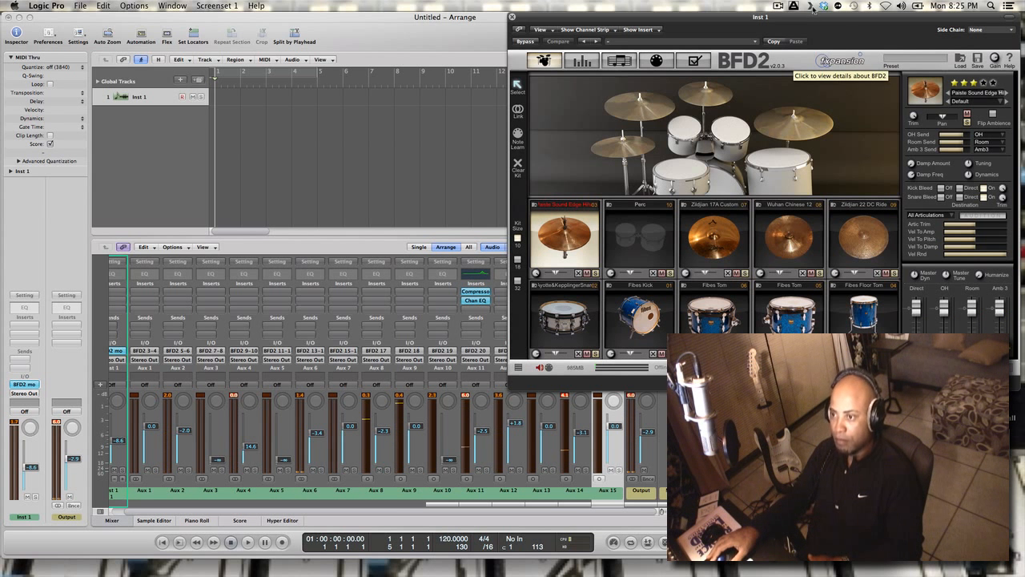
click(778, 7)
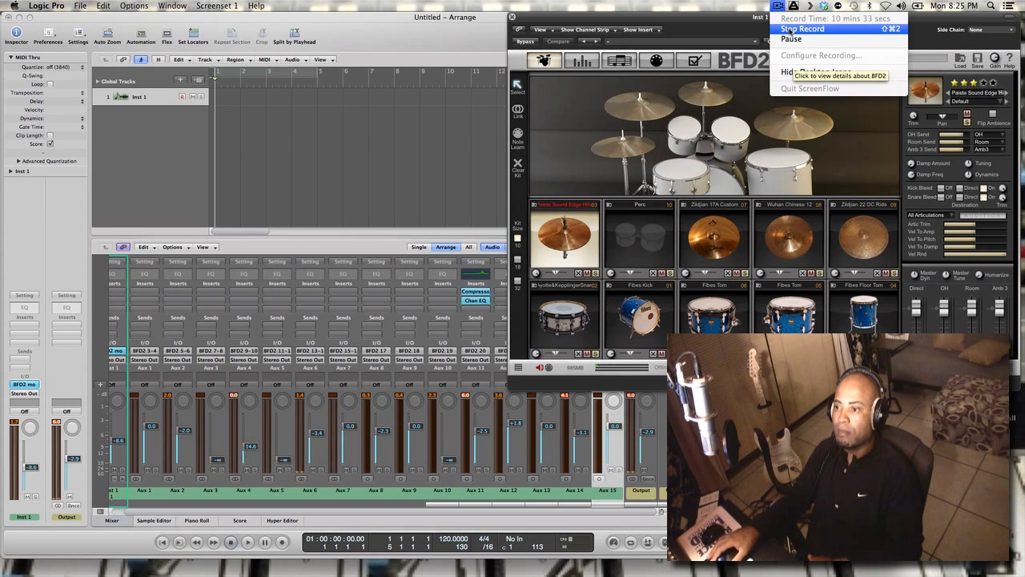
click(790, 30)
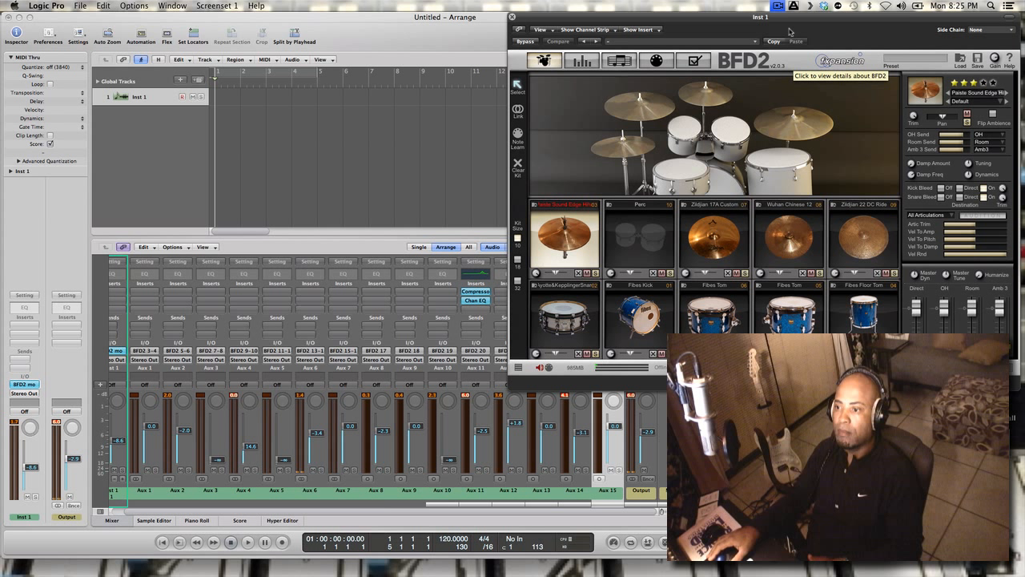